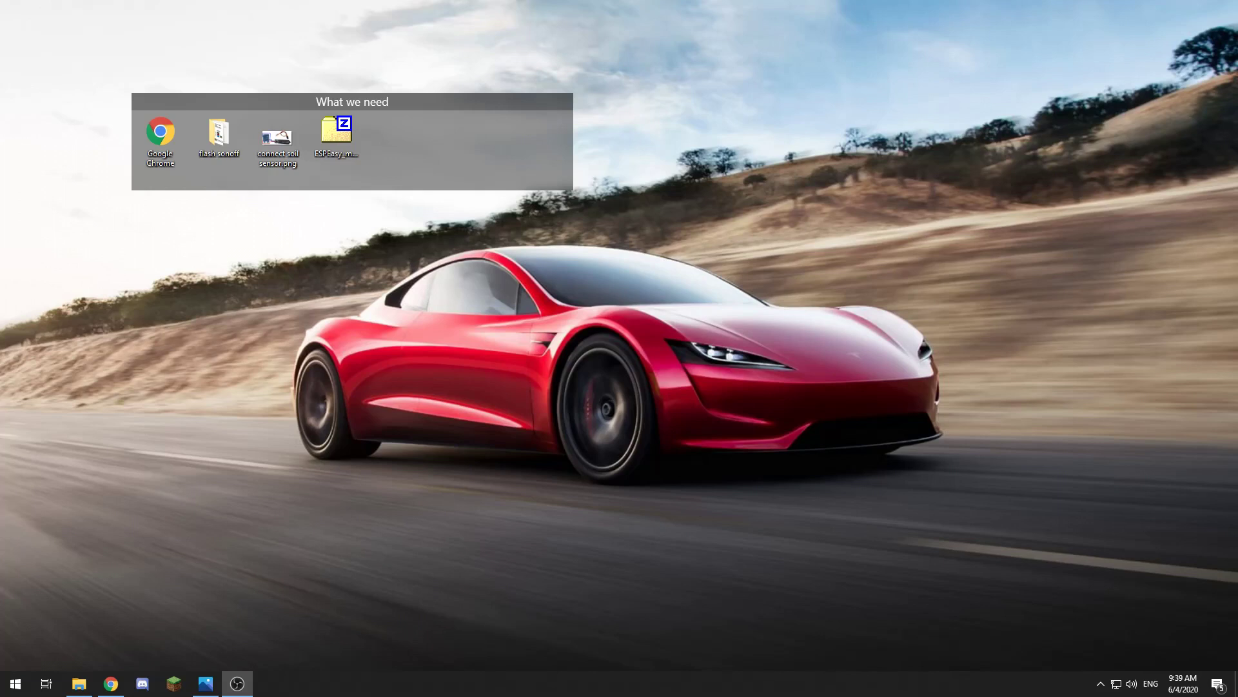
Open the 'connect soil sensor.png' wiring diagram in Photos from the taskbar
click(205, 683)
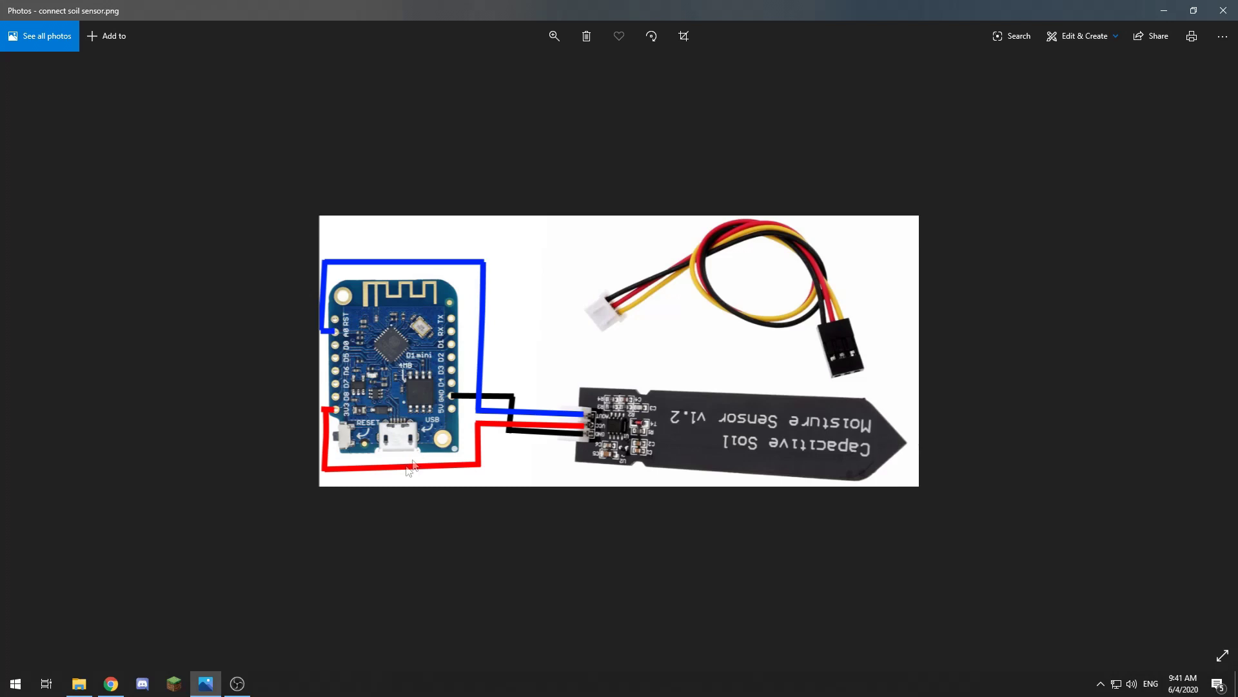
After reviewing the D1 mini wiring, minimize the Photos diagram to reveal the desktop
click(1162, 10)
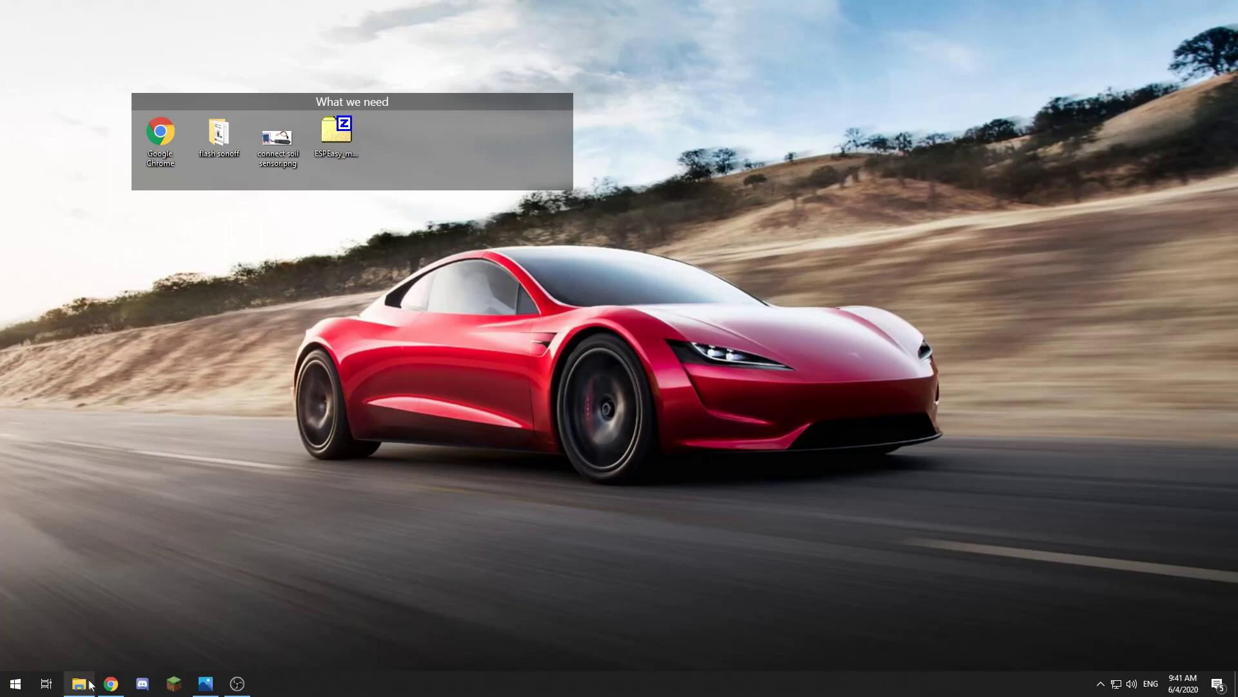
Download ESP8266Flasher.exe from the nodemcu-flasher repository's Win32/Release folder
click(110, 688)
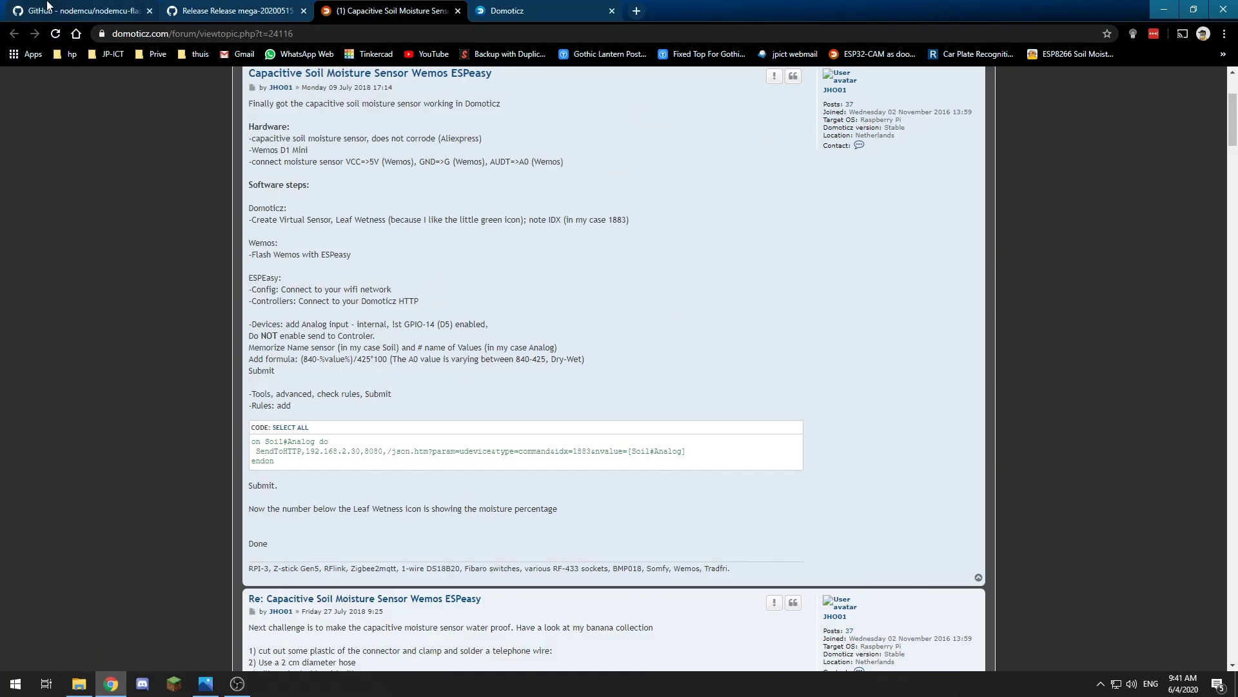
key(ctrl+1)
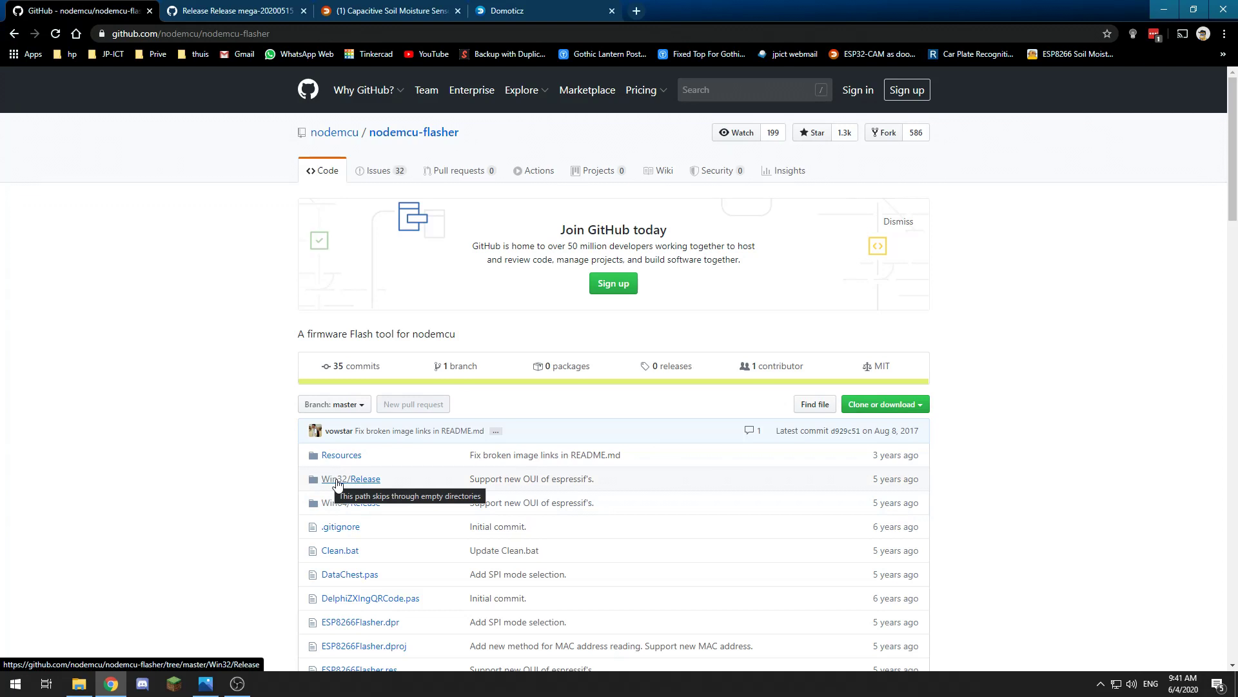
click(337, 484)
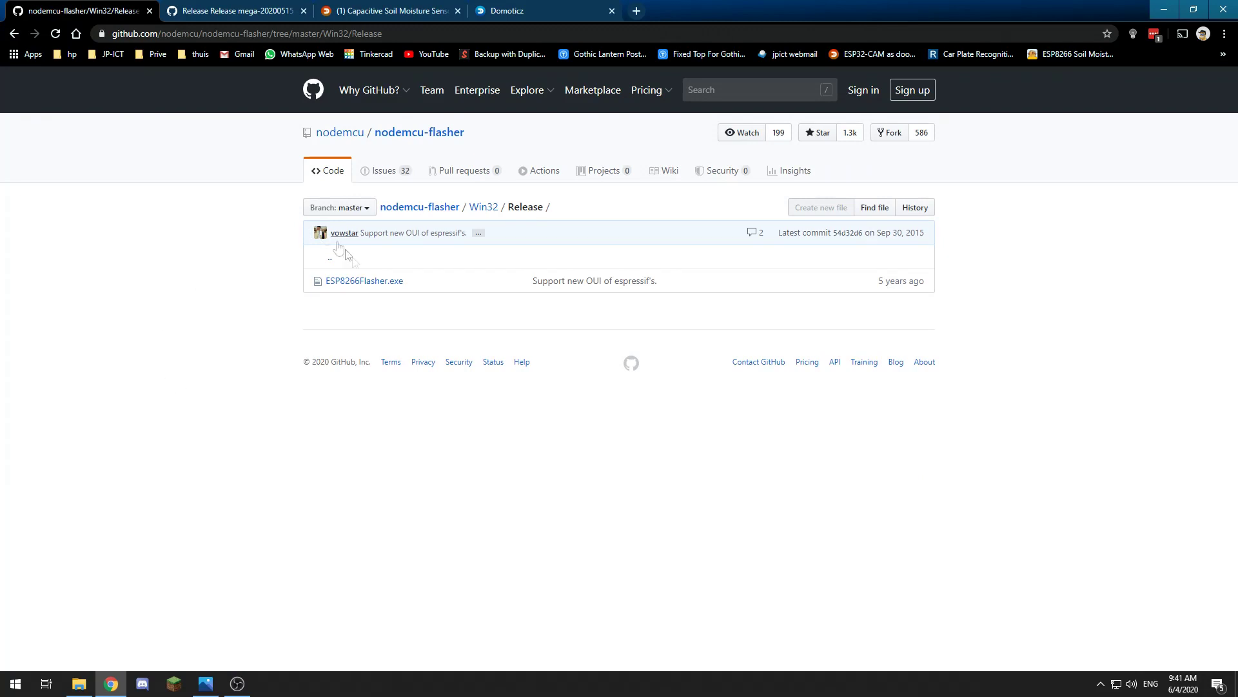
click(364, 287)
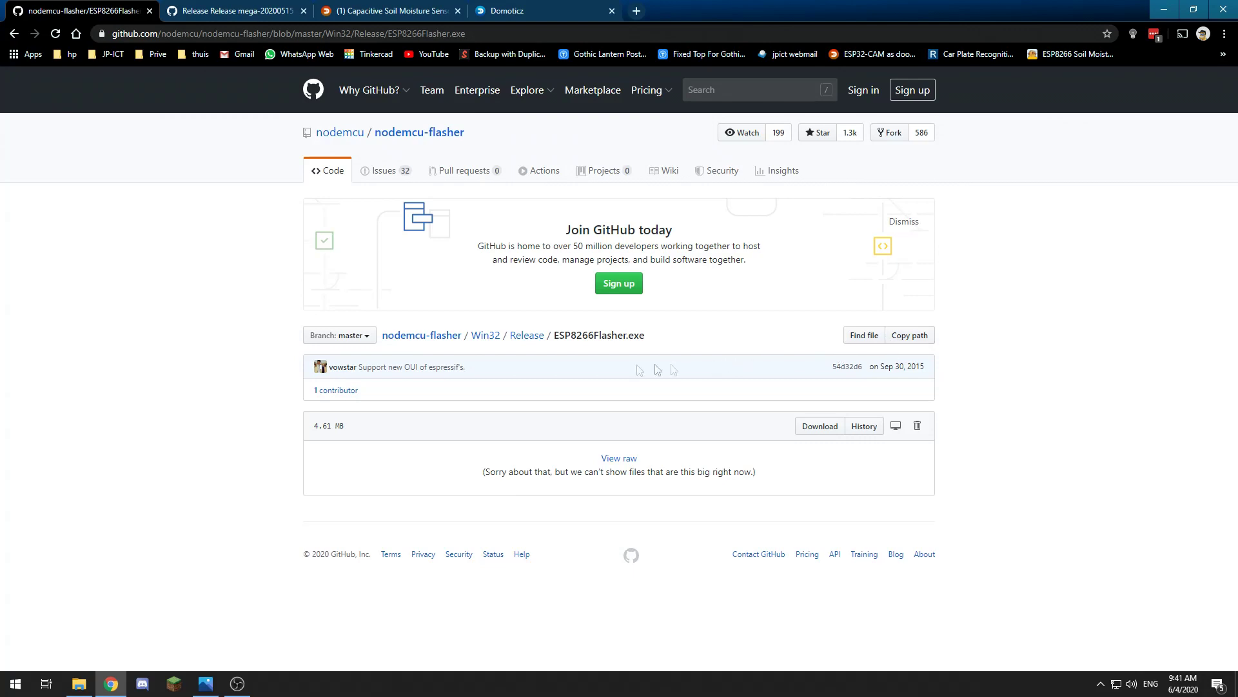
click(836, 428)
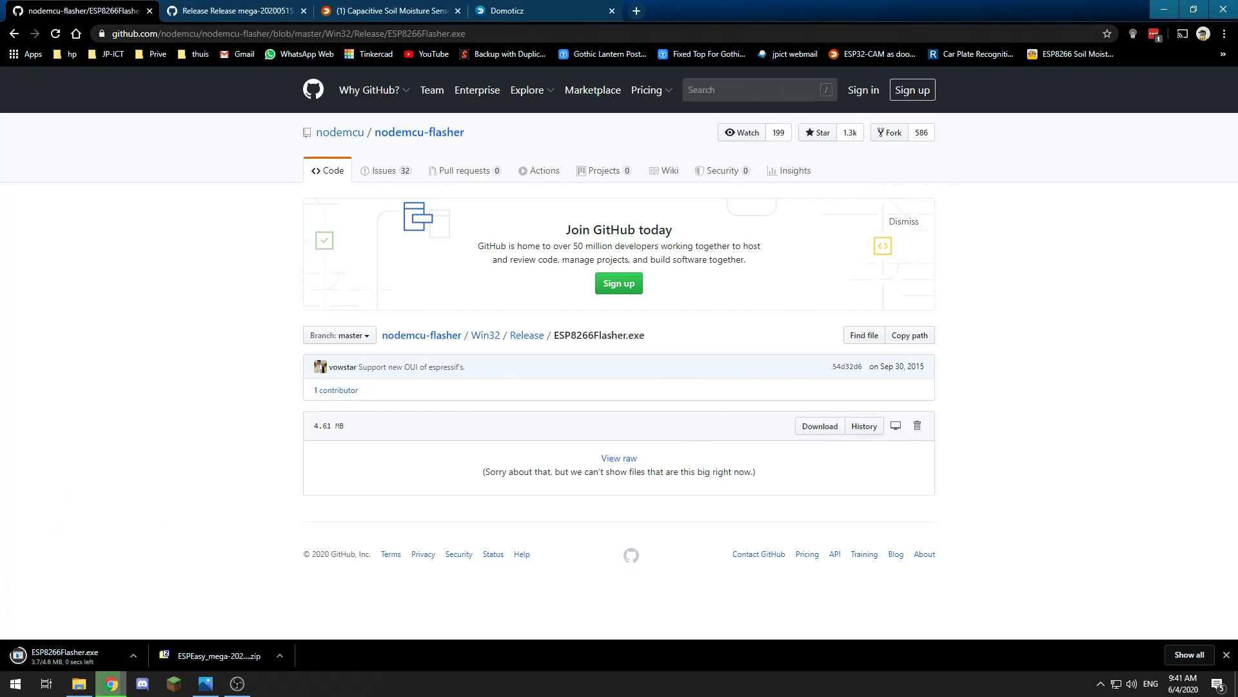
Open the downloaded ESPEasy_mega-20200515.zip from the ESPEasy release page's download bar
click(254, 11)
scroll(216, 387, up, 12)
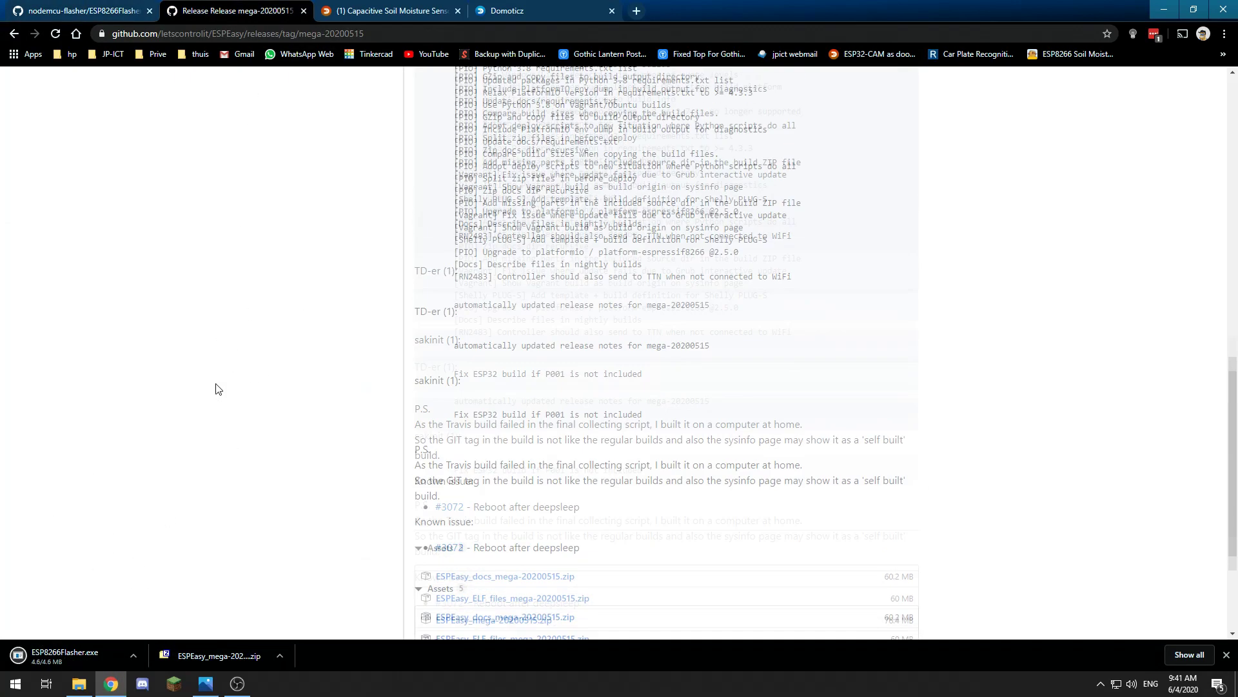
scroll(216, 393, up, 2)
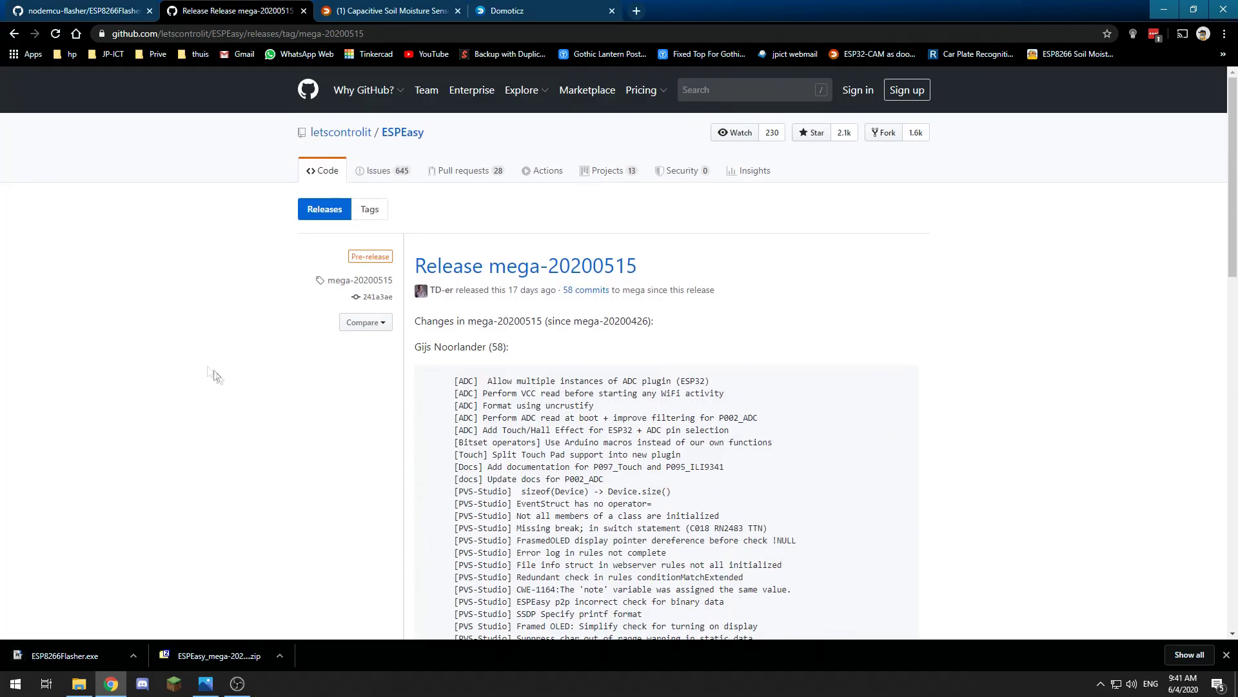
scroll(231, 385, down, 14)
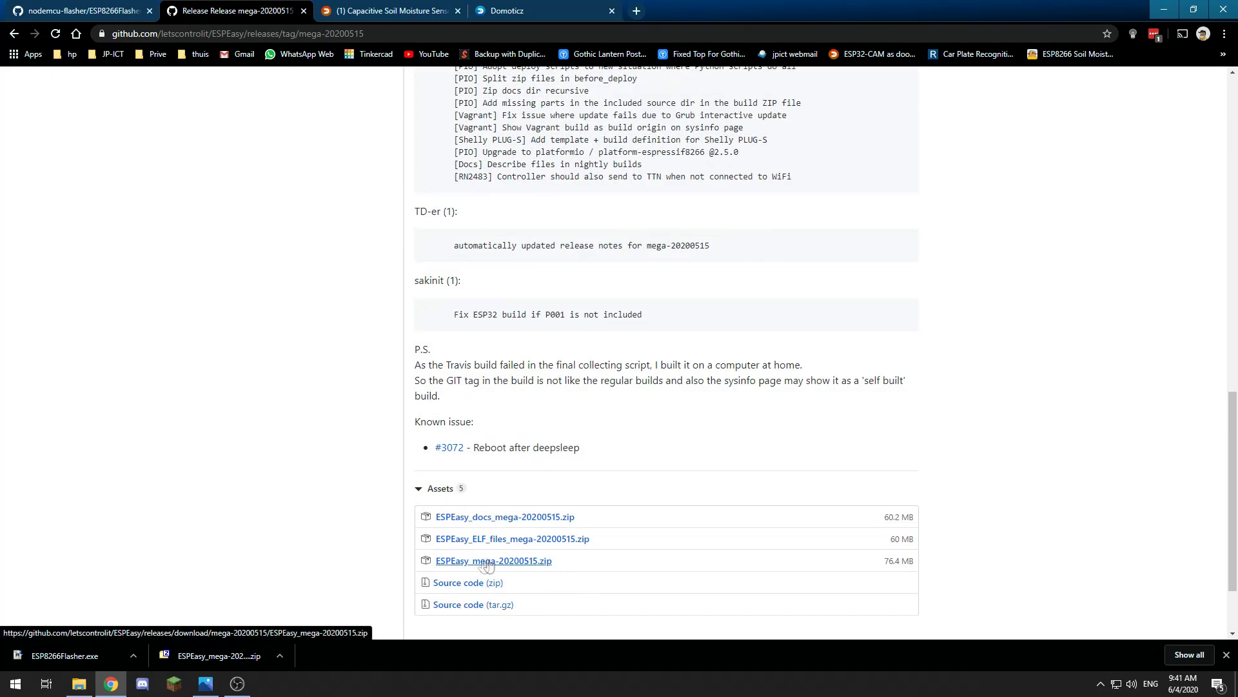
click(207, 657)
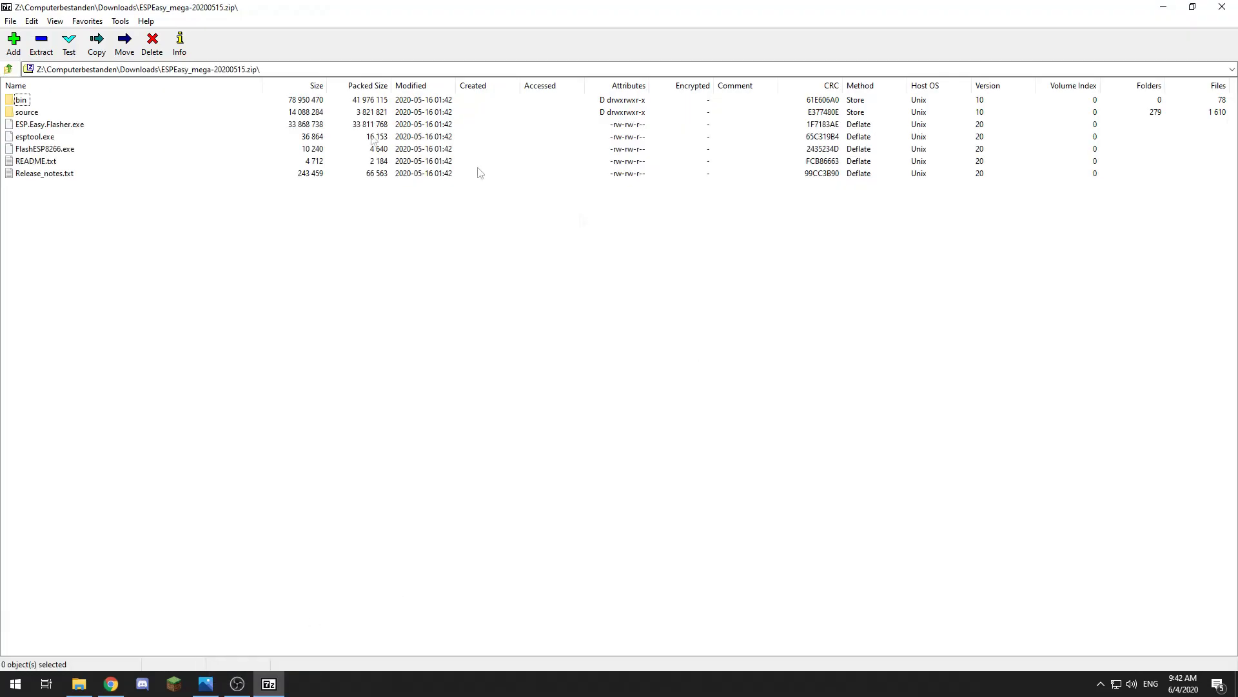
Open the flash sonoff\tasmota folder in Explorer beside the 7-Zip window
click(52, 149)
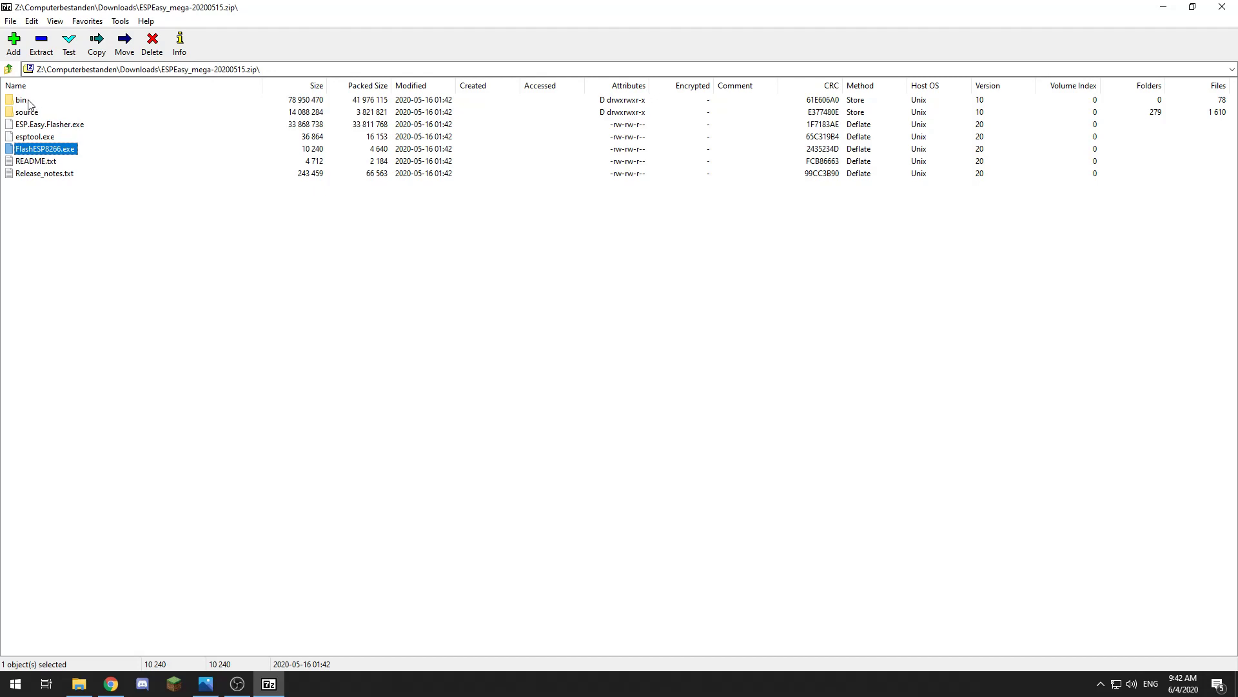
double_click(247, 9)
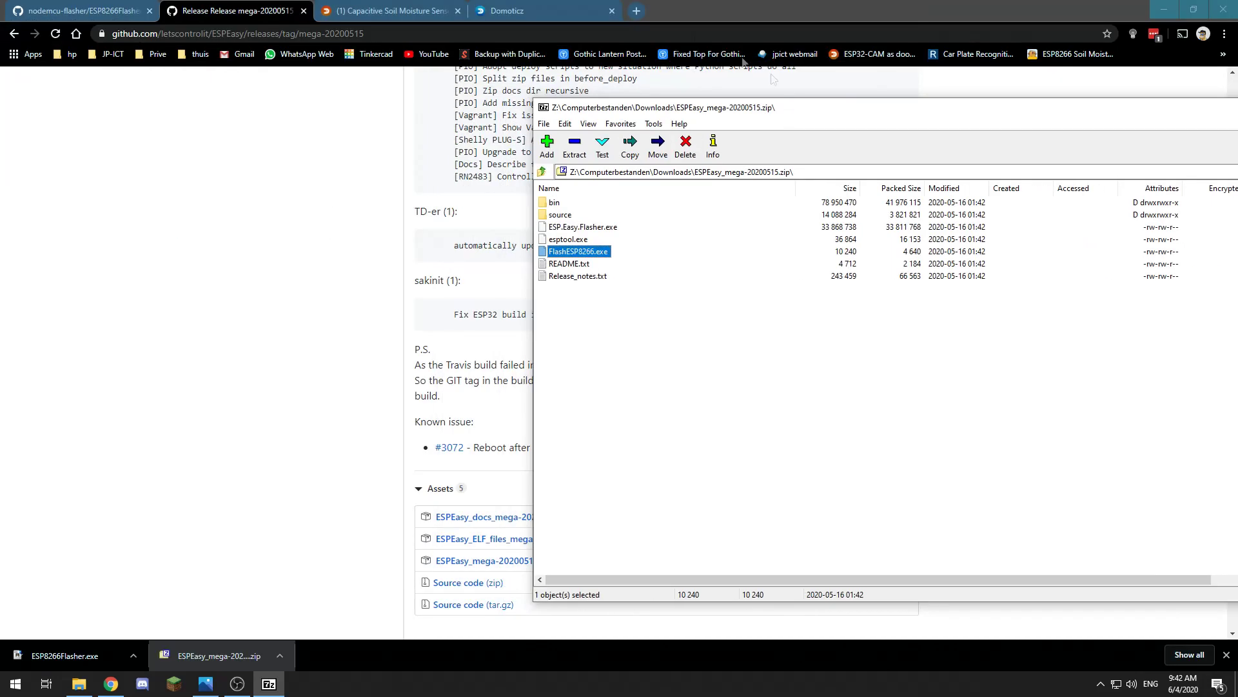
click(1164, 10)
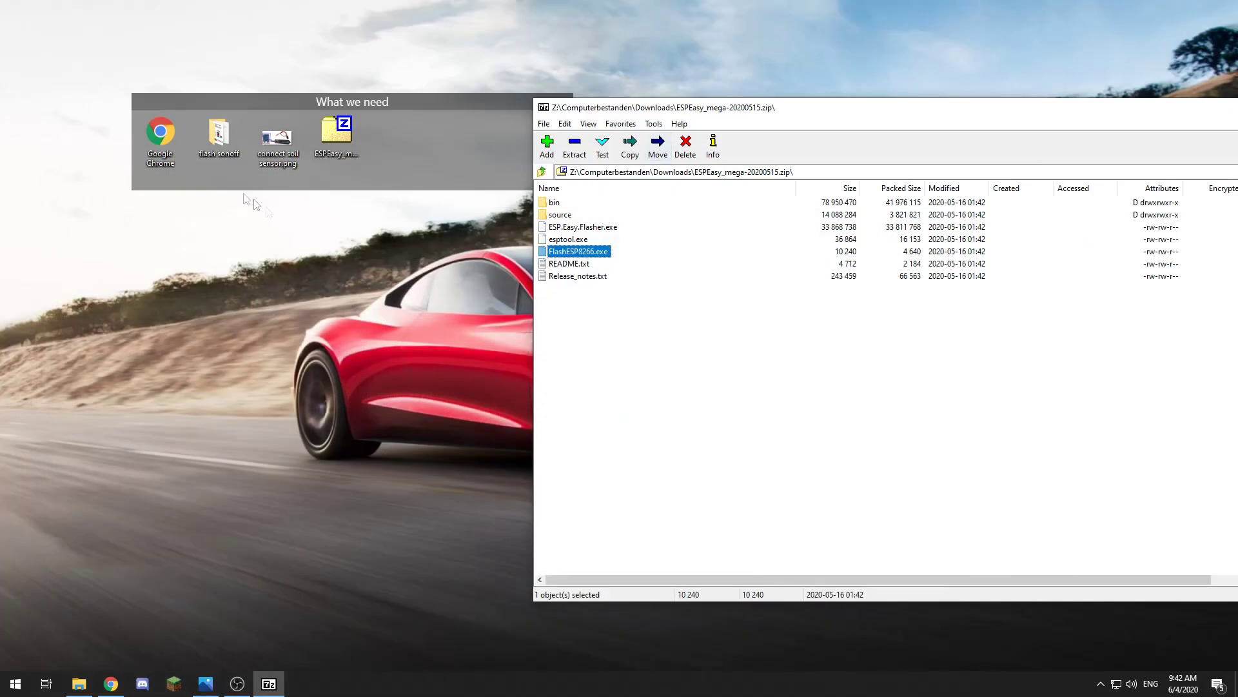
double_click(222, 146)
drag(731, 277, 286, 223)
double_click(225, 326)
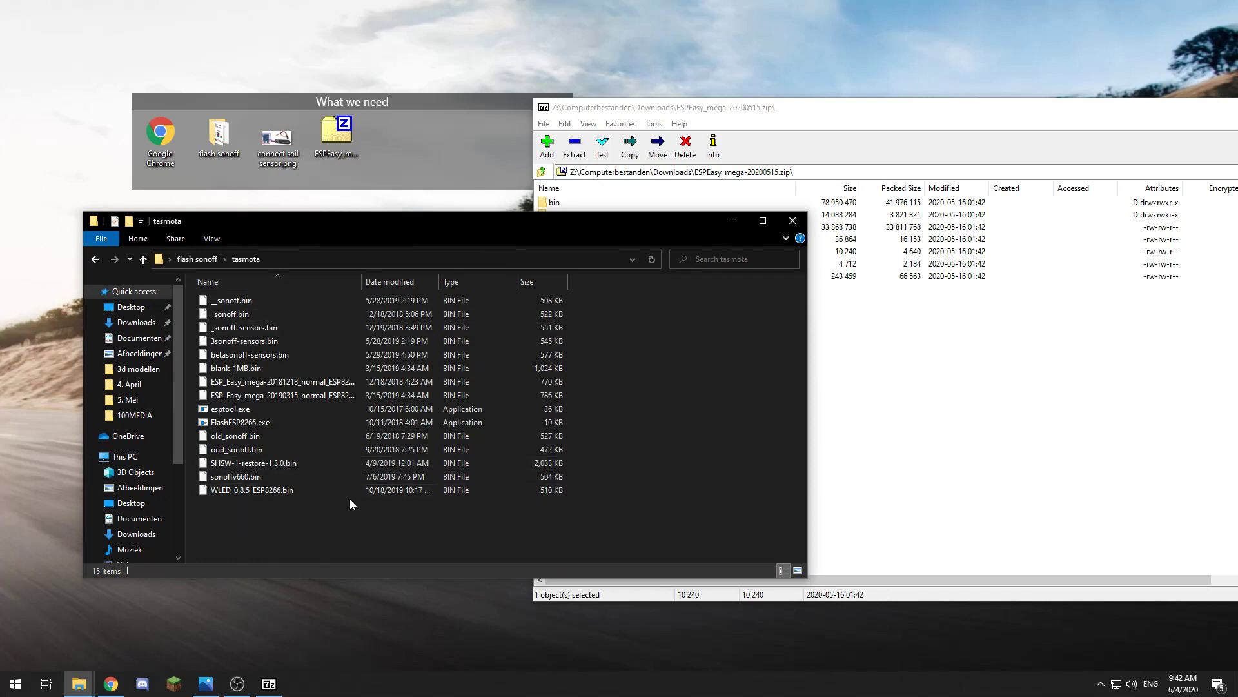
click(247, 425)
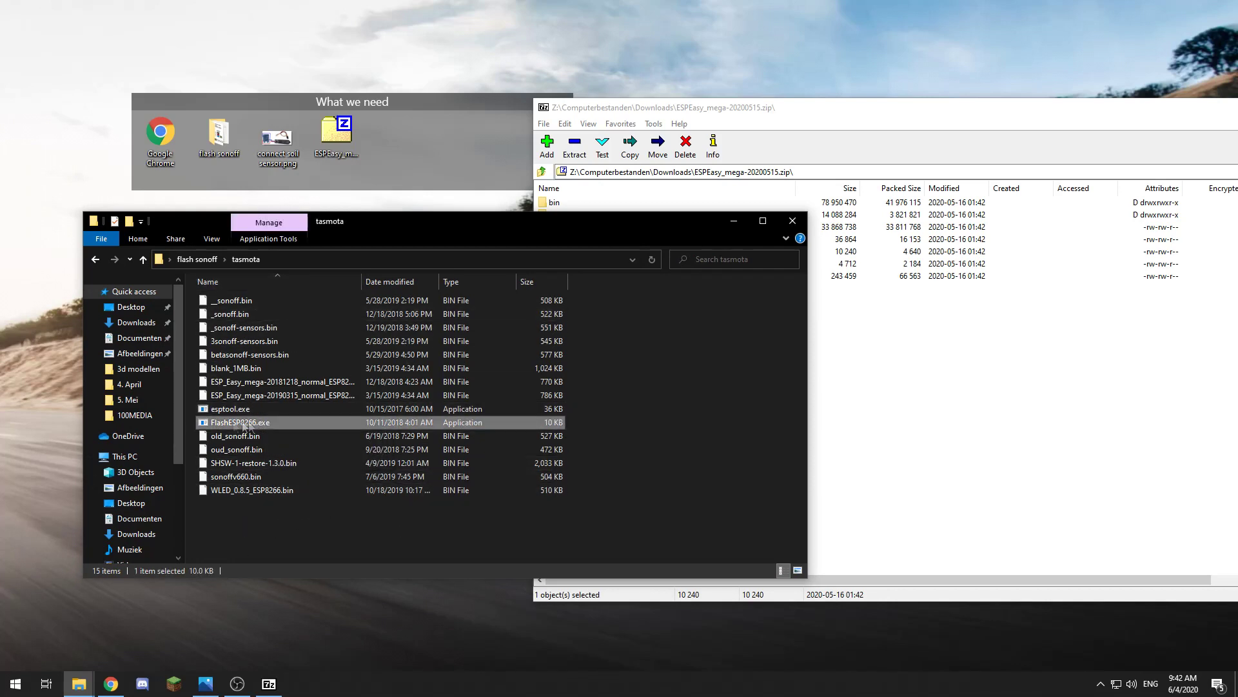
Drag ESP_Easy_mega_20200516_normal_ESP8266_1M.bin from the archive's bin folder into tasmota
click(922, 334)
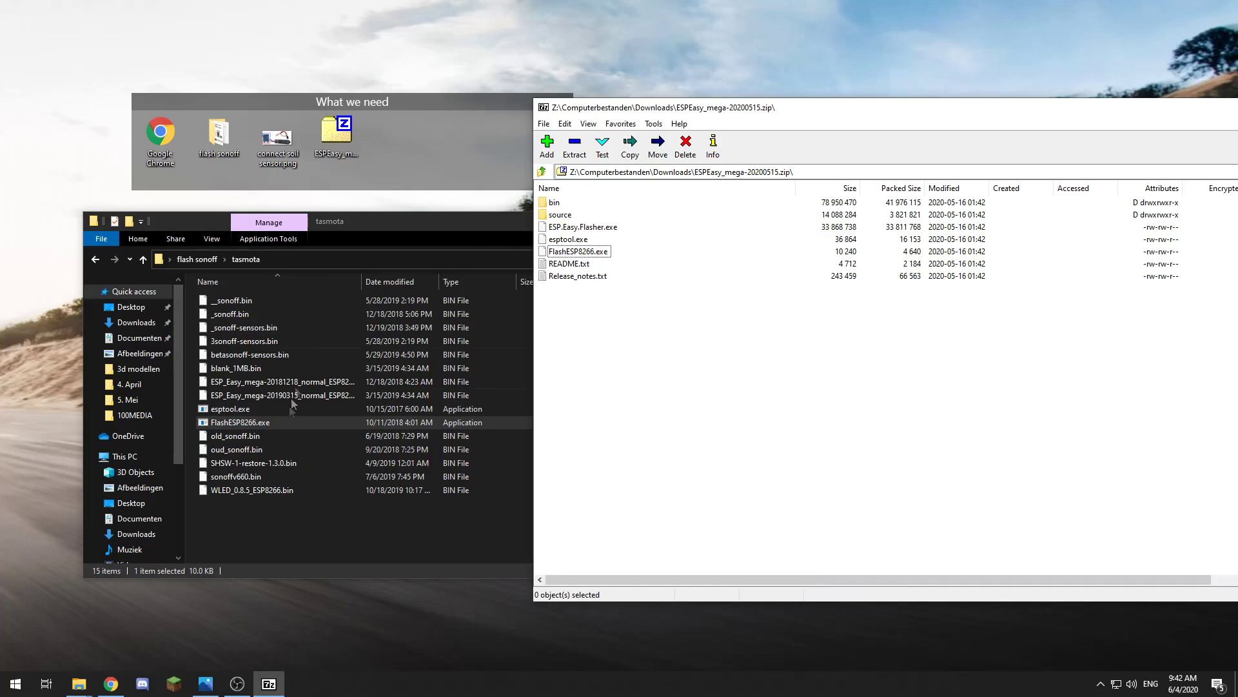
double_click(556, 204)
click(558, 203)
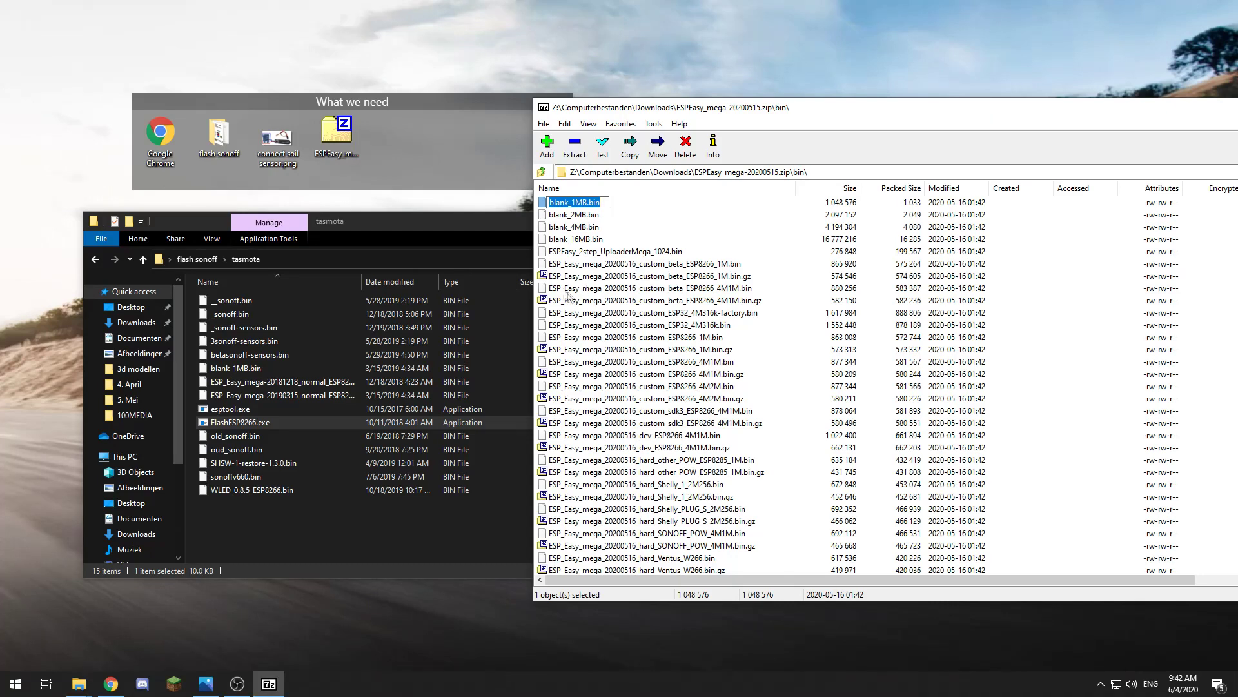
scroll(597, 319, down, 1)
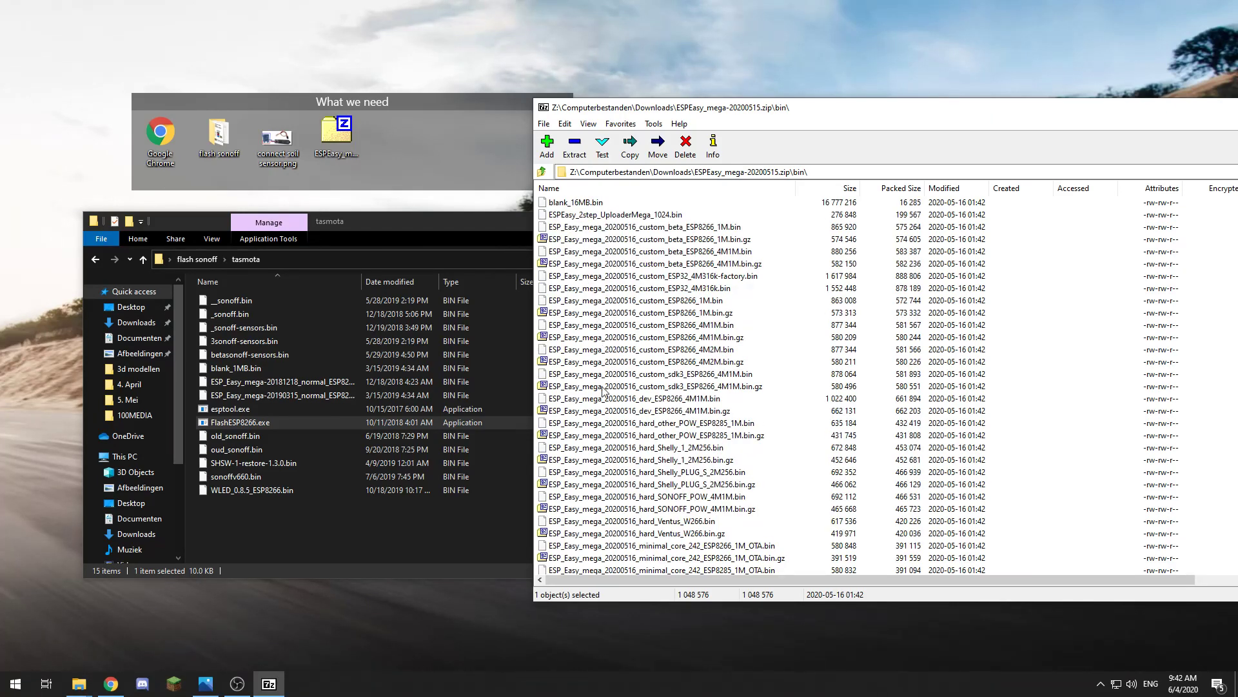
scroll(604, 391, down, 8)
scroll(602, 391, down, 5)
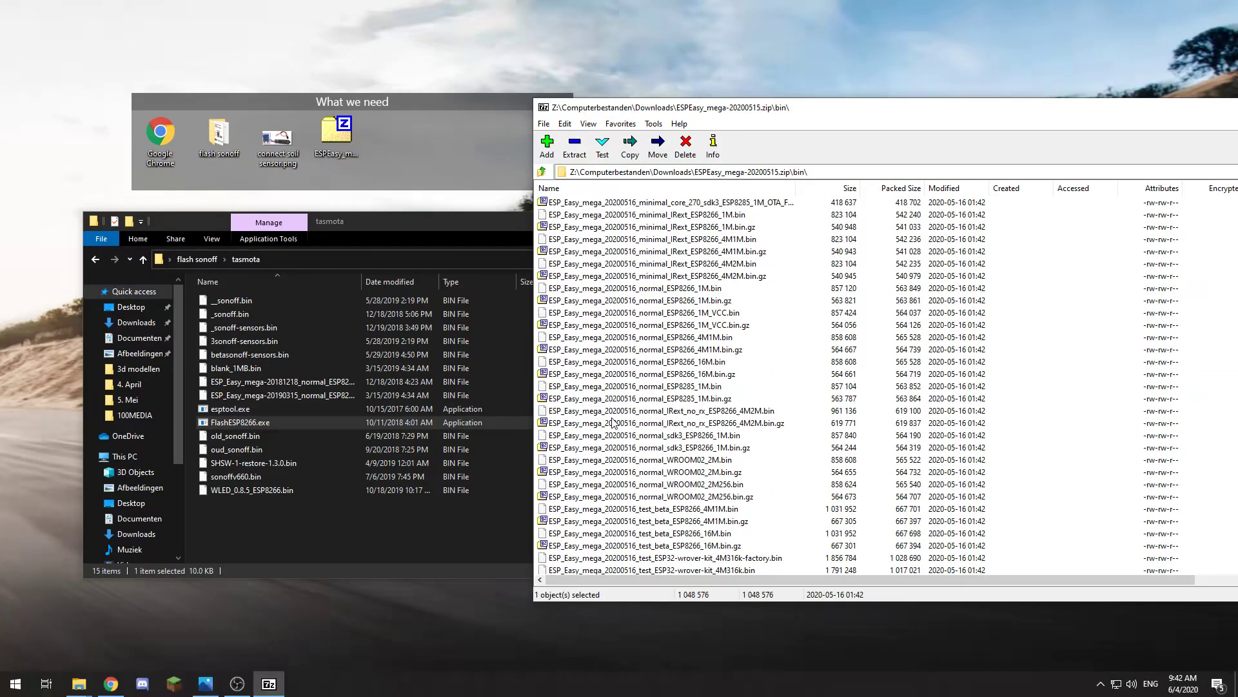
click(629, 374)
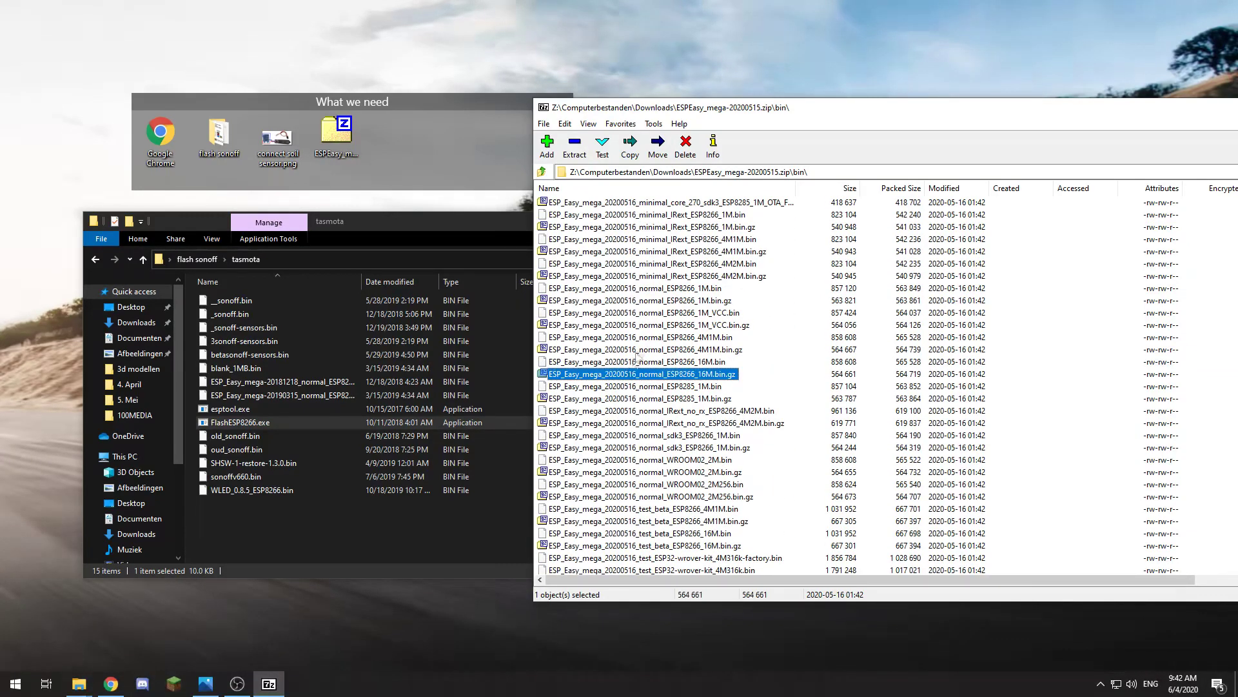
click(603, 288)
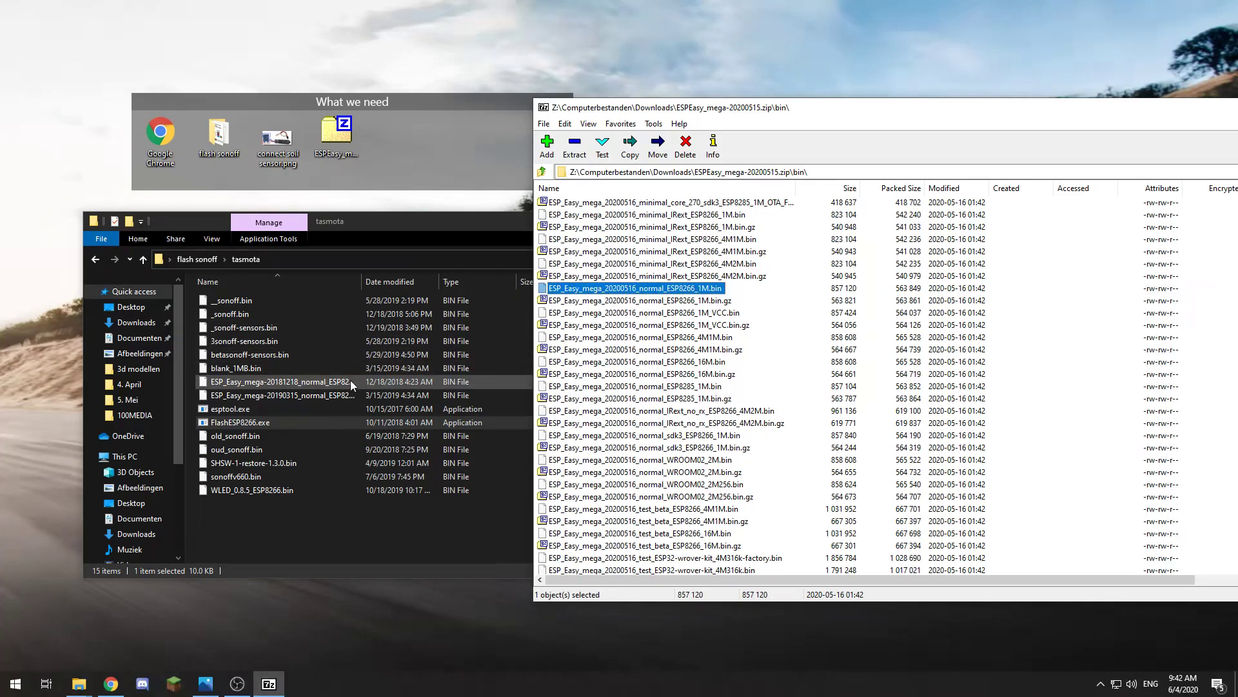
drag(362, 281, 444, 275)
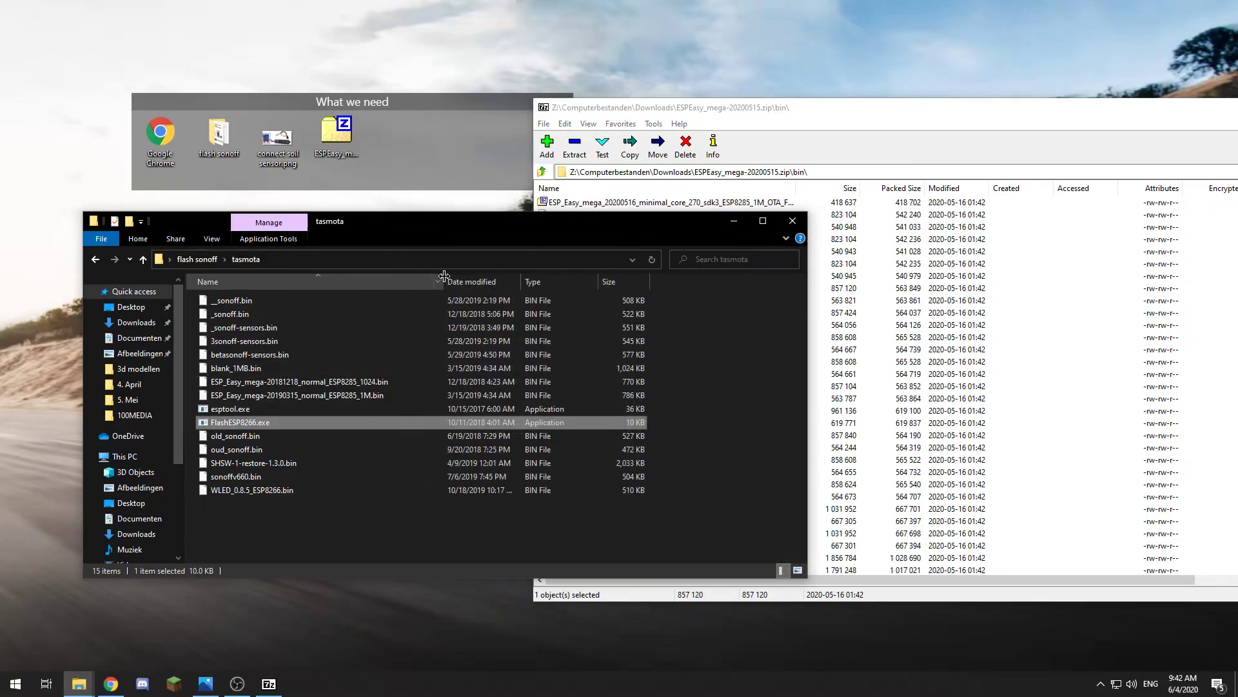
click(782, 129)
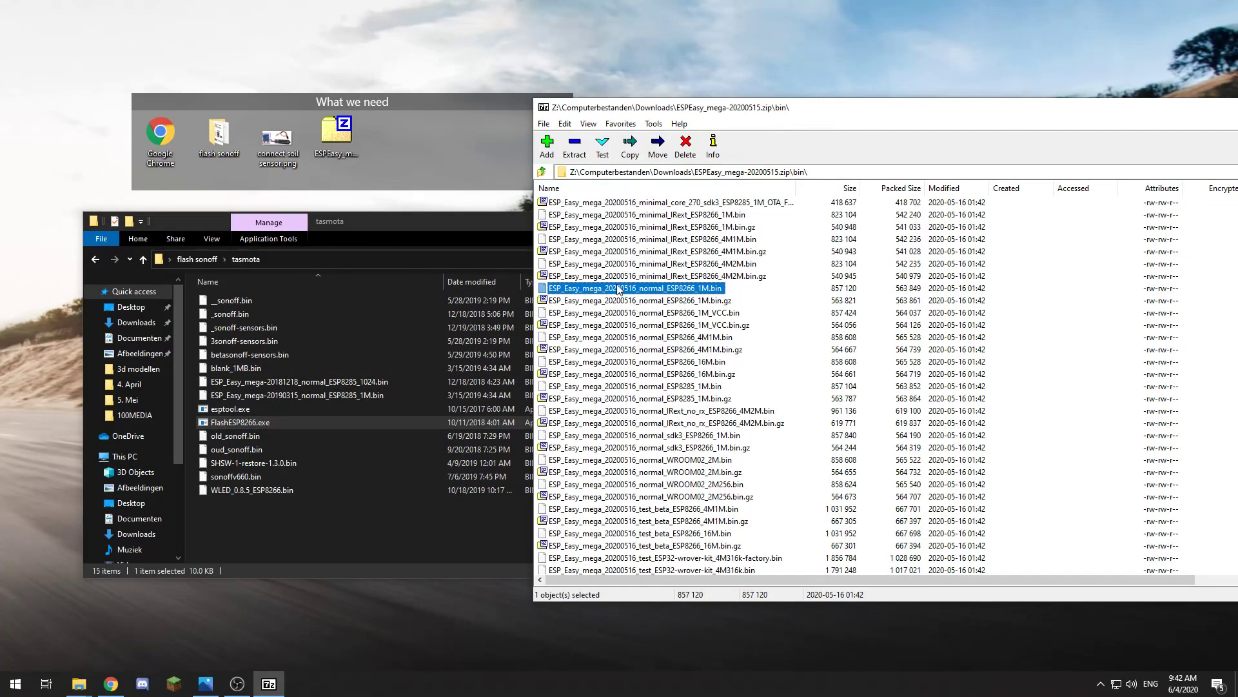
drag(618, 290, 283, 521)
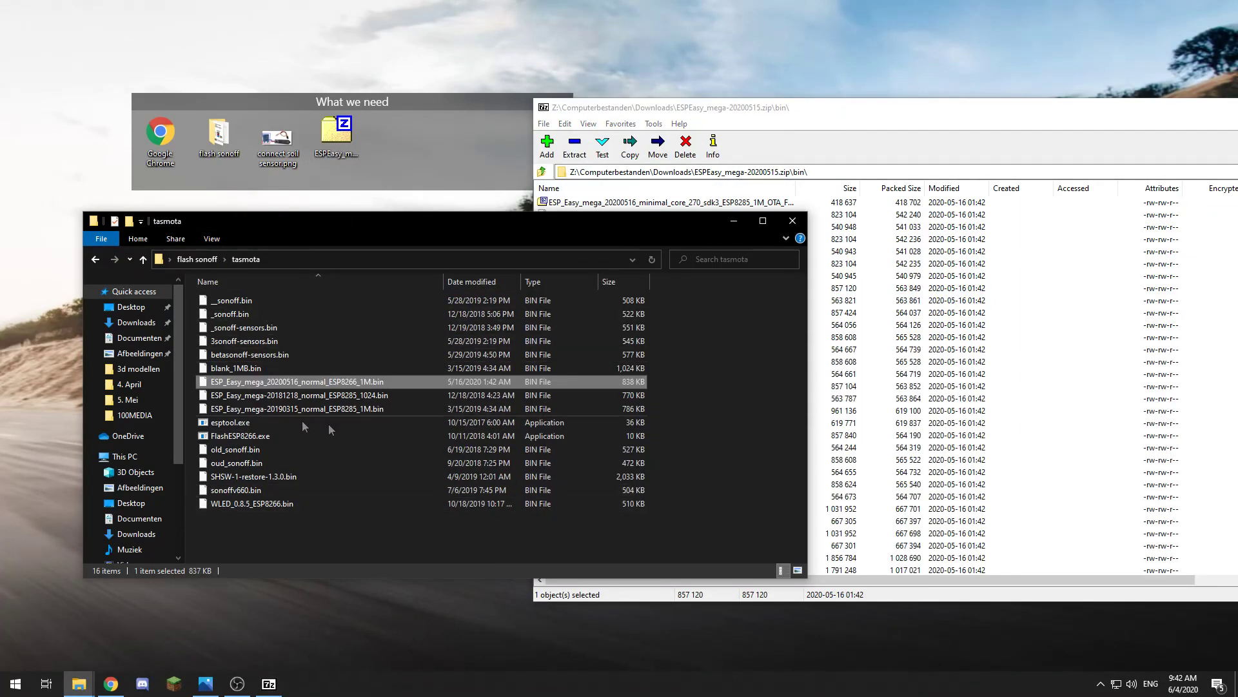
click(283, 543)
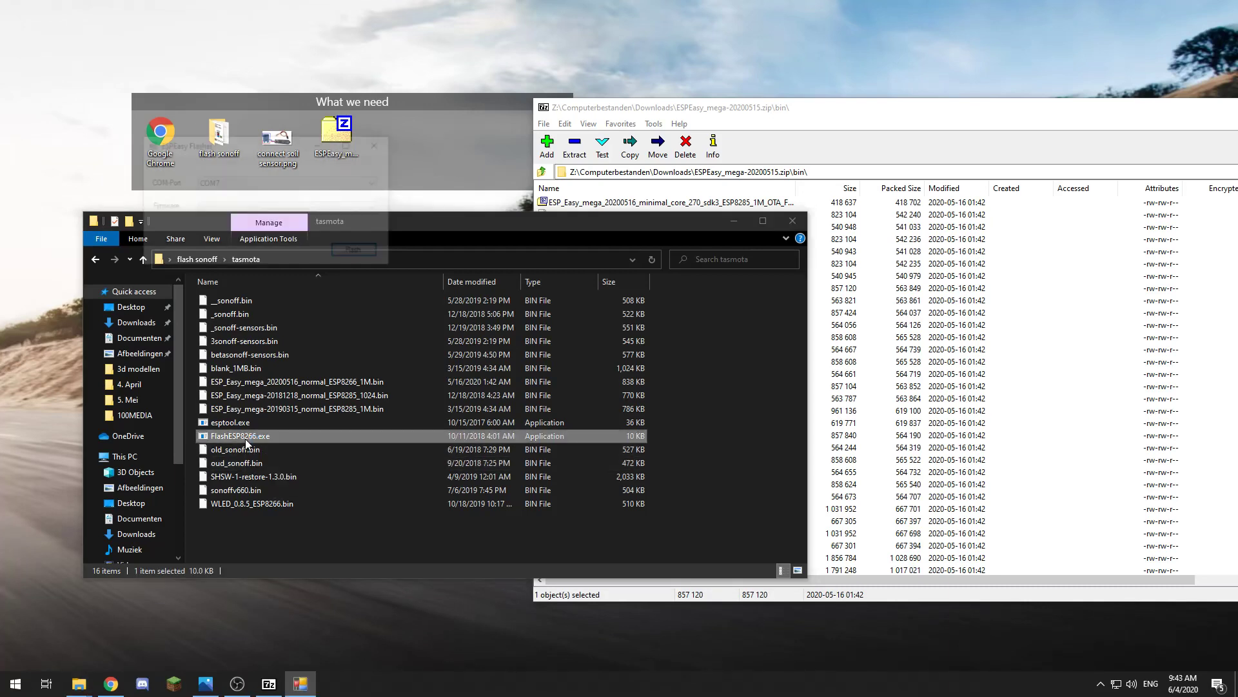
Flash ESP_Easy_mega_20200516_normal_ESP8266_1M.bin over COM7 and dismiss the Flash Complete notice
click(290, 183)
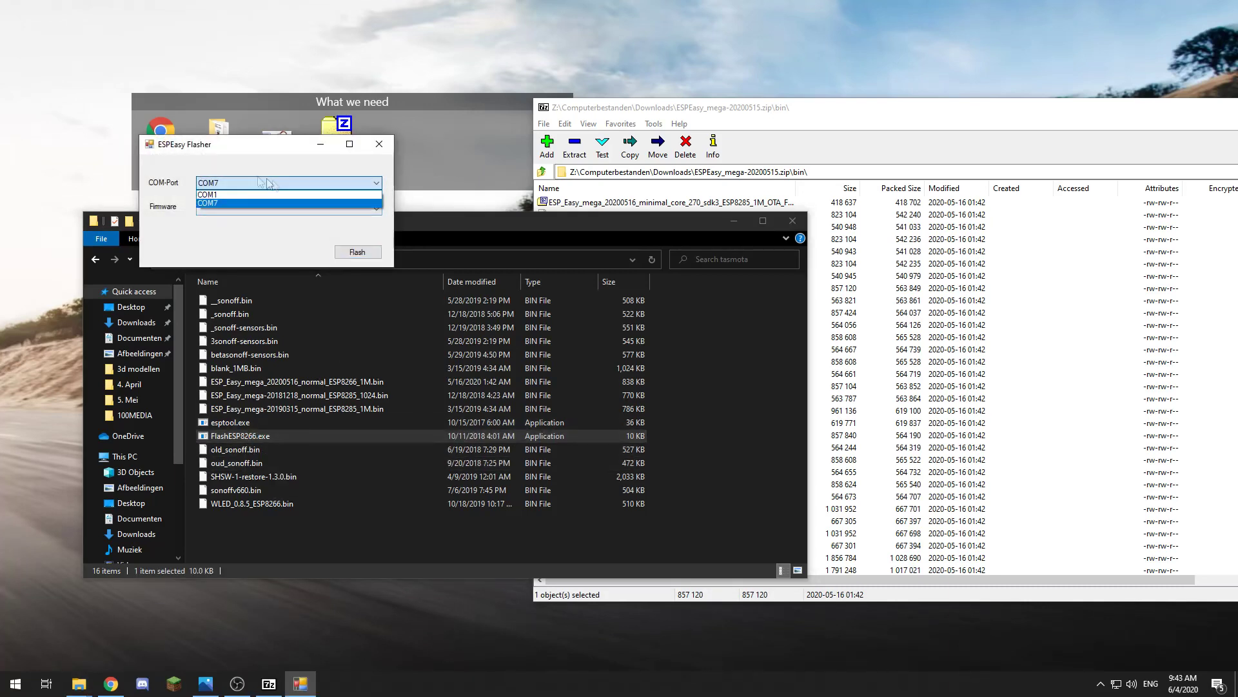
click(219, 203)
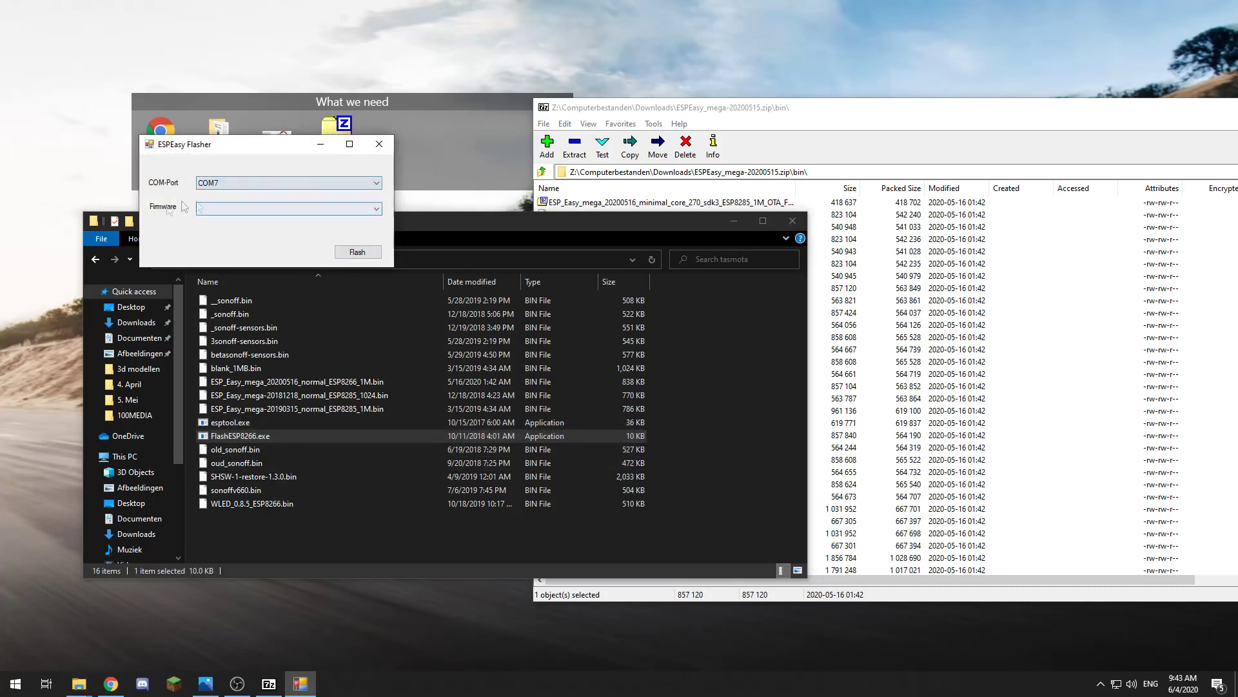
click(225, 209)
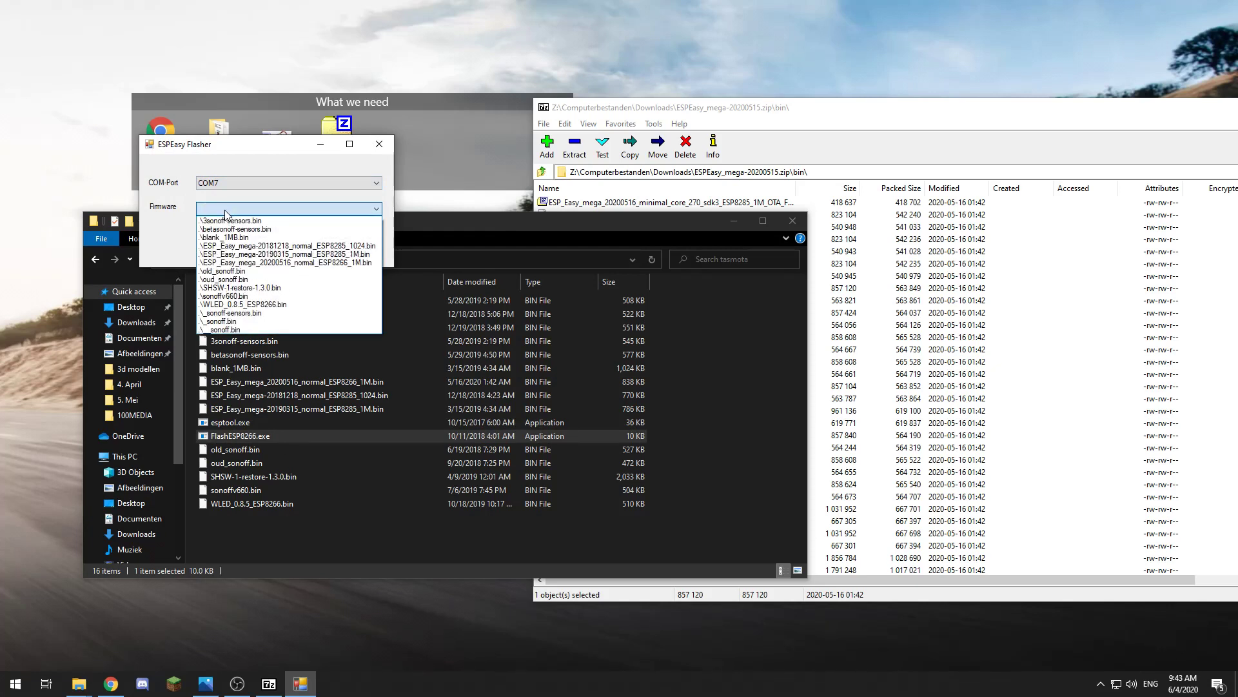
click(253, 262)
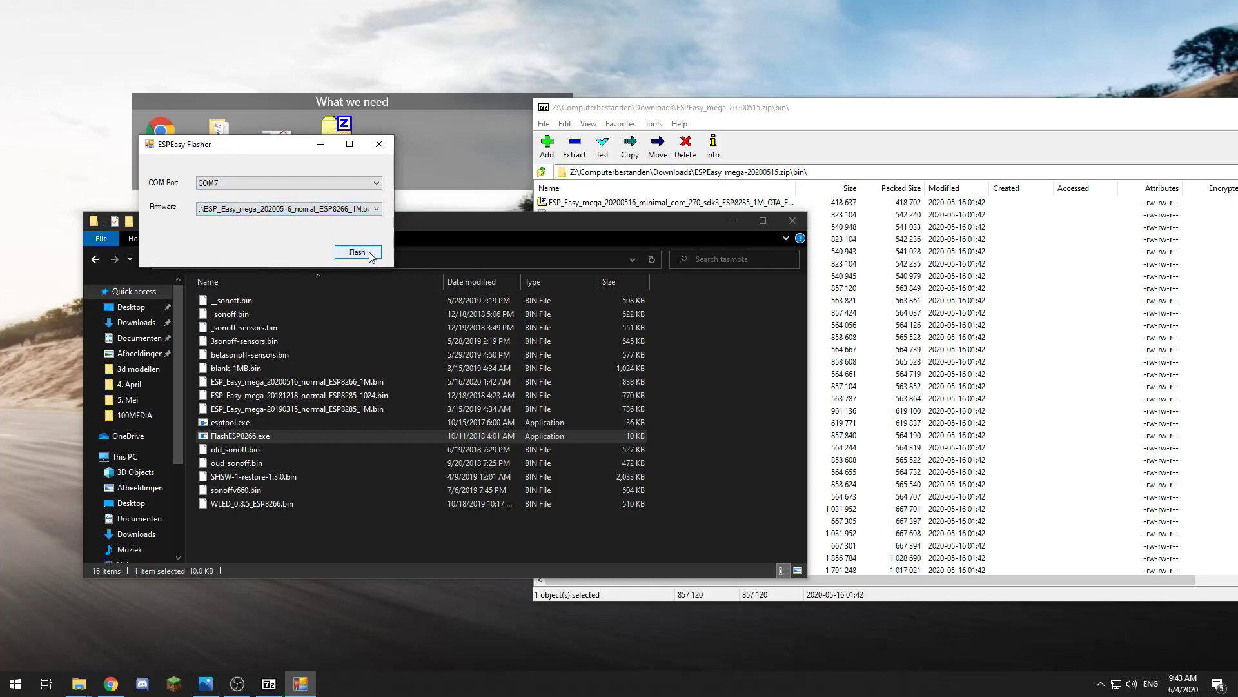
click(245, 209)
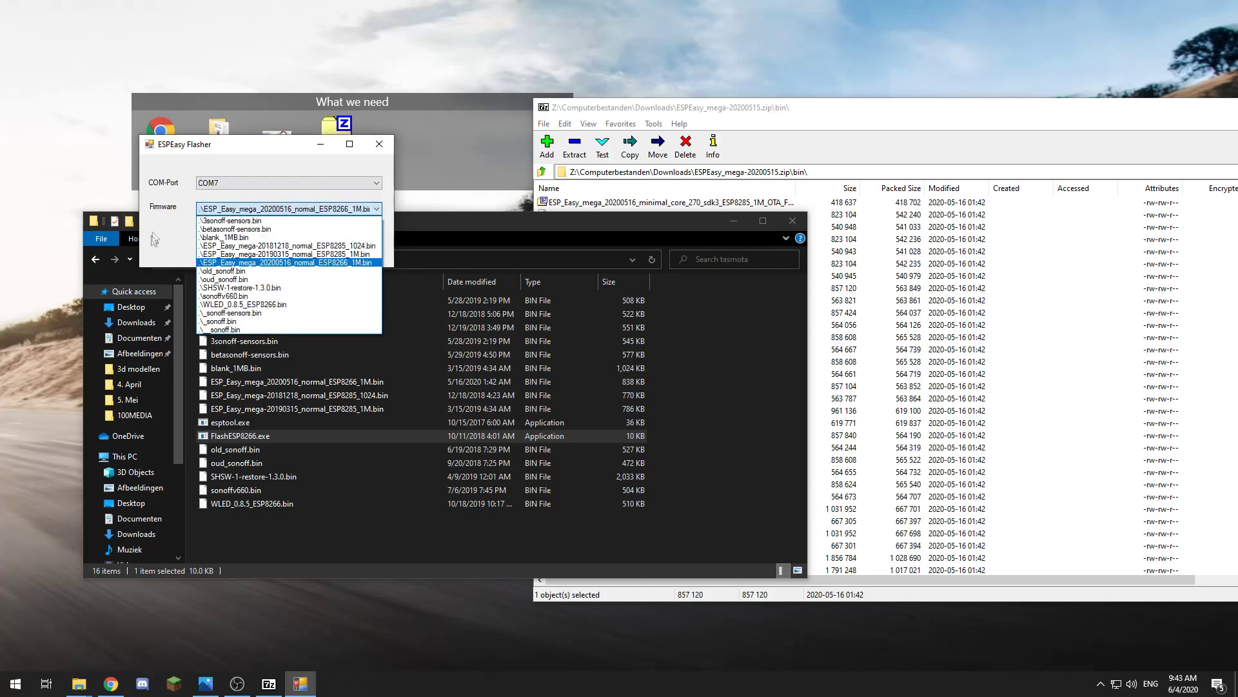
click(266, 265)
click(270, 209)
click(228, 263)
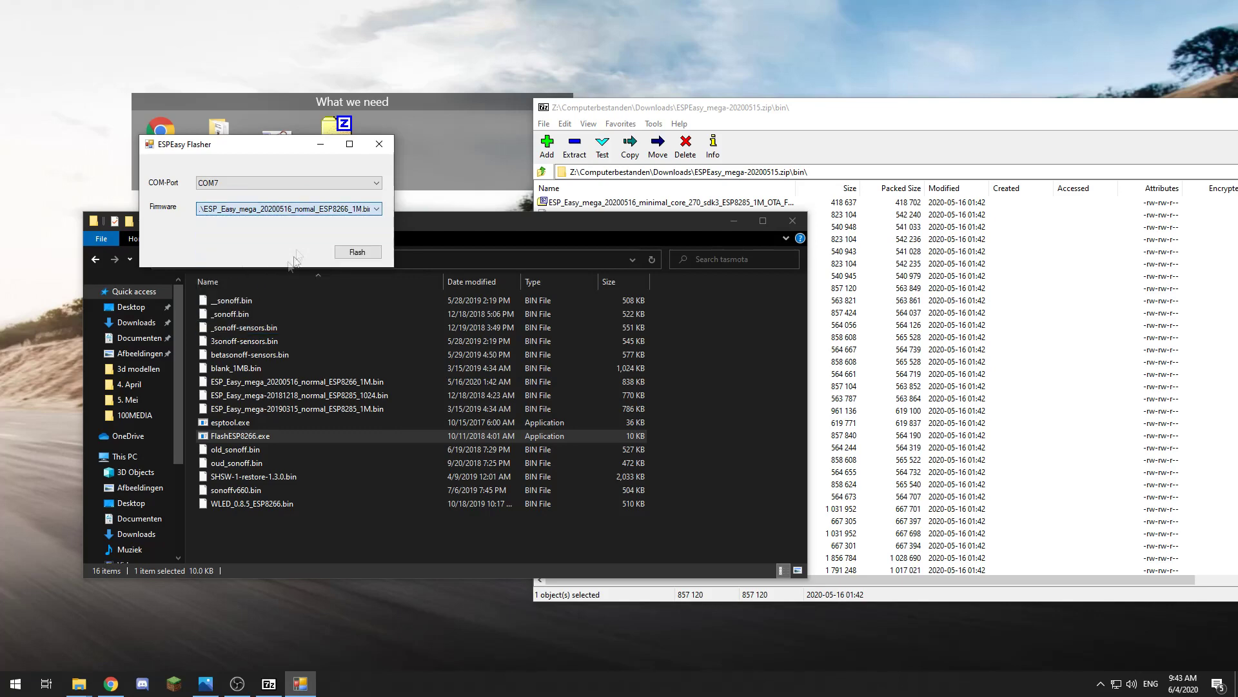
click(362, 253)
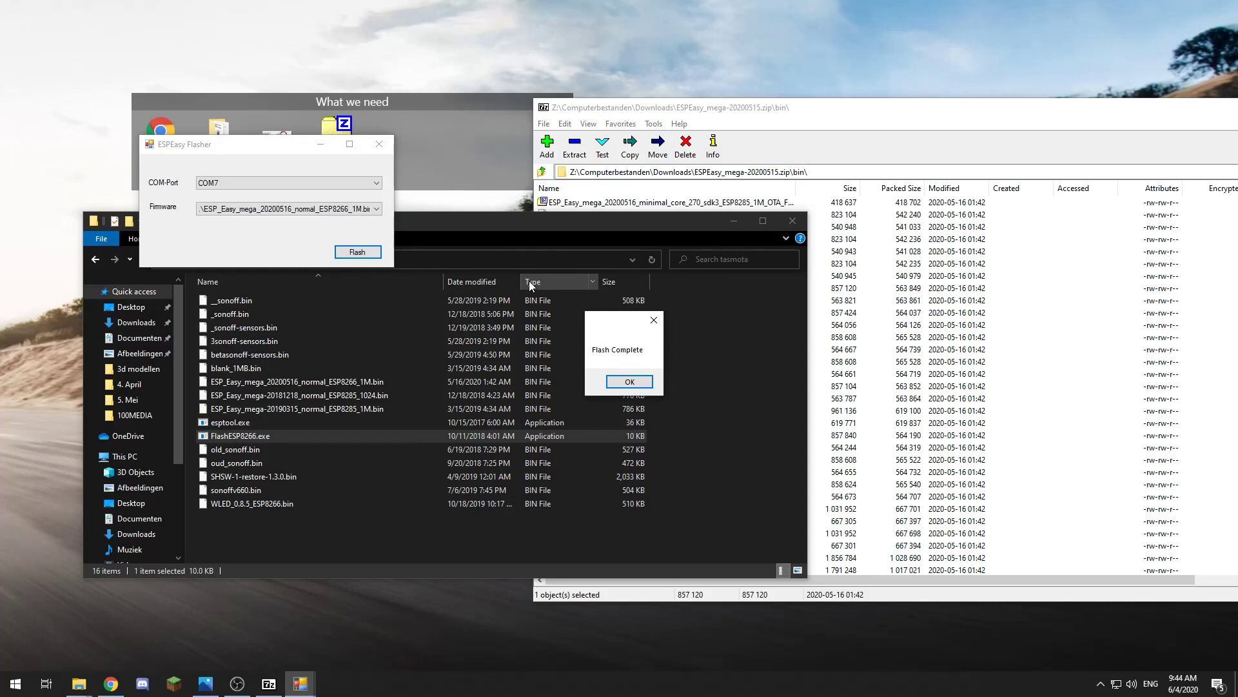
click(629, 381)
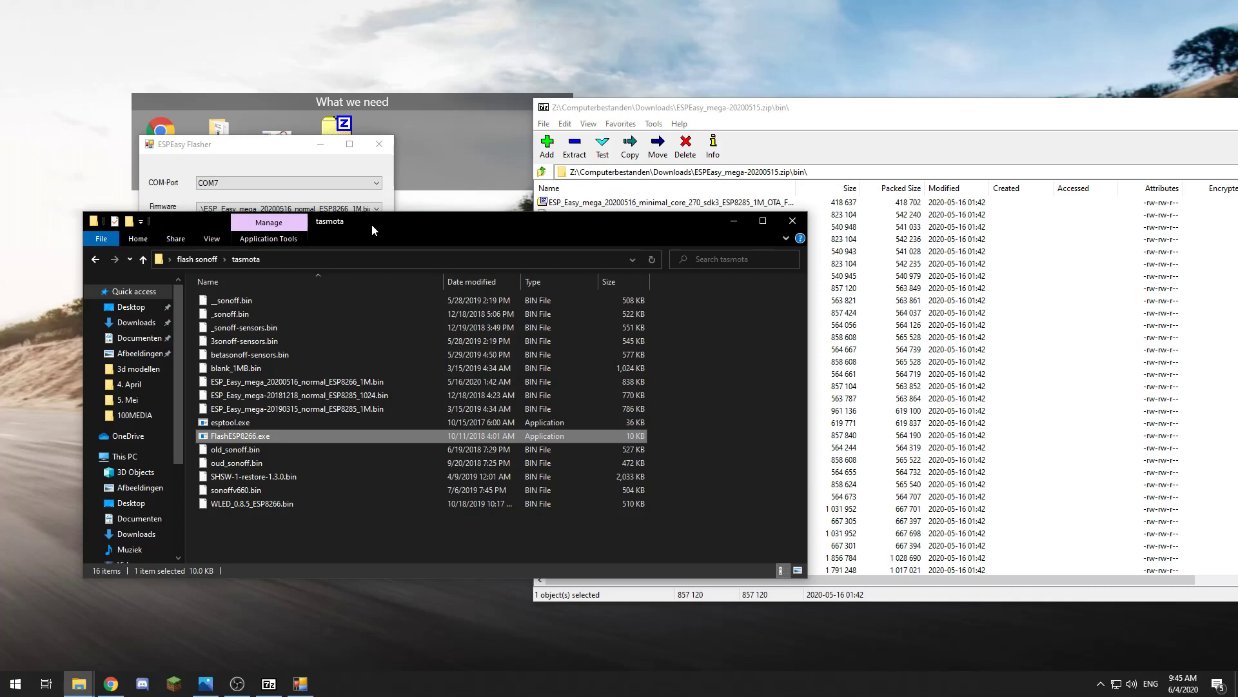
Glance at the soil sensor wiring diagram, then return to Chrome's ESPEasy release page
click(205, 683)
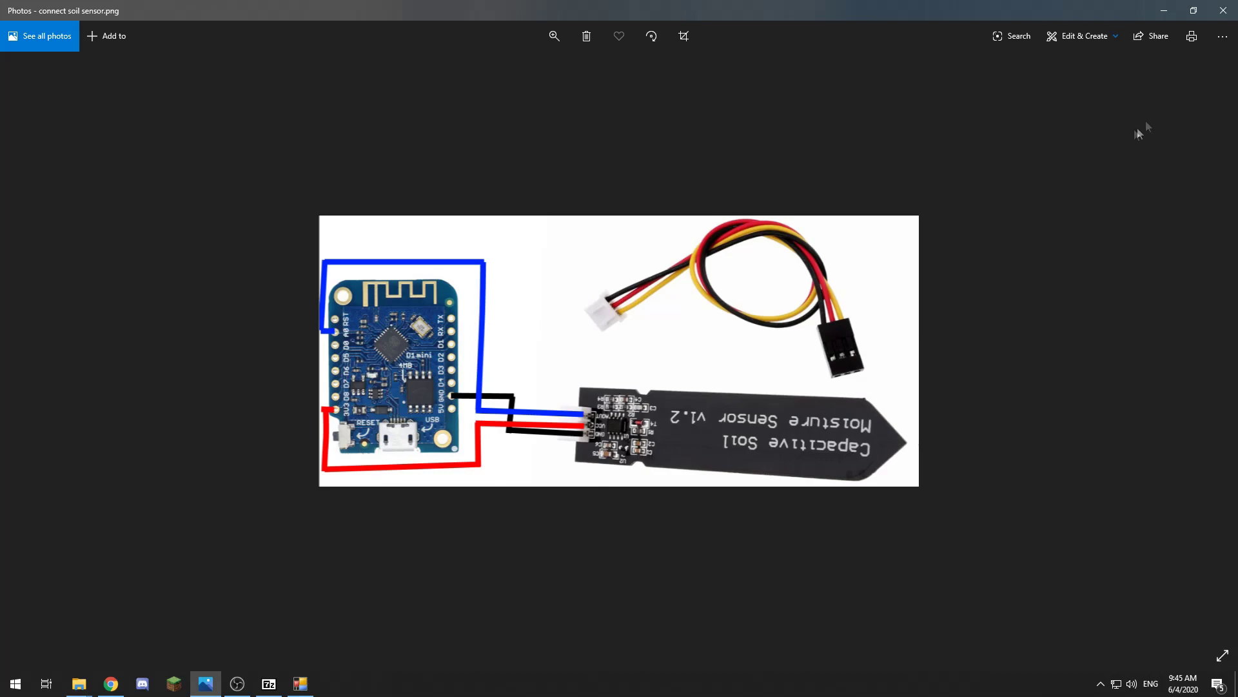
click(1165, 10)
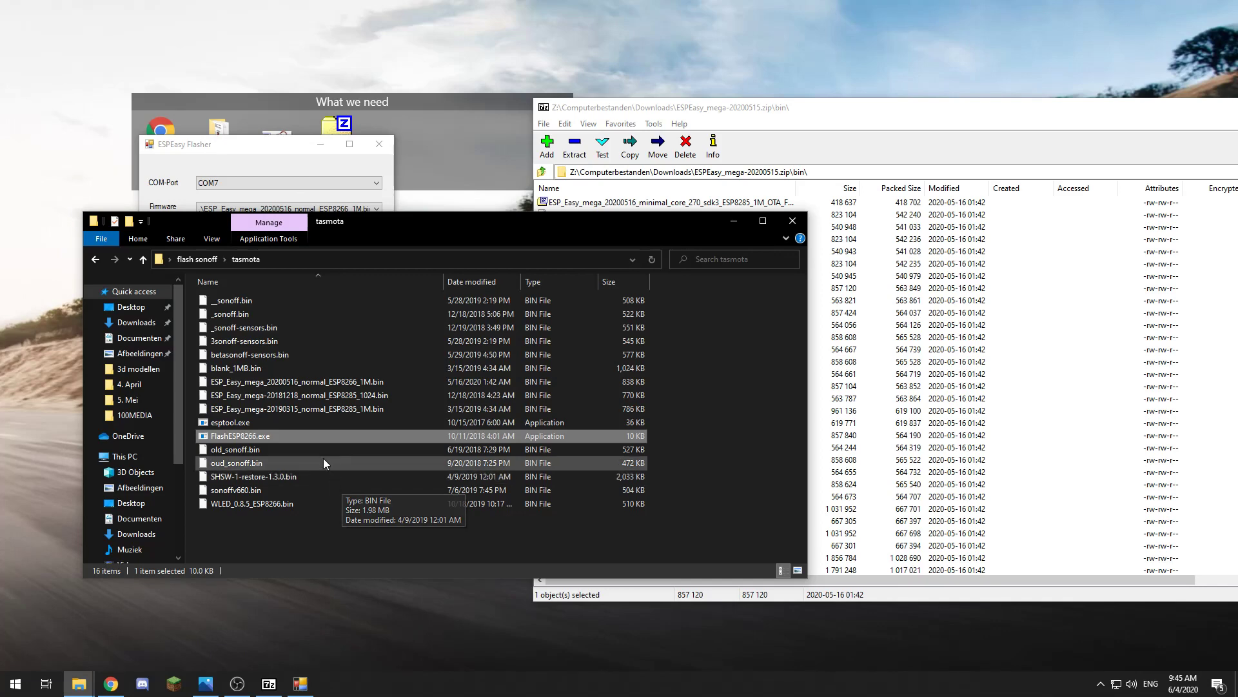
click(111, 684)
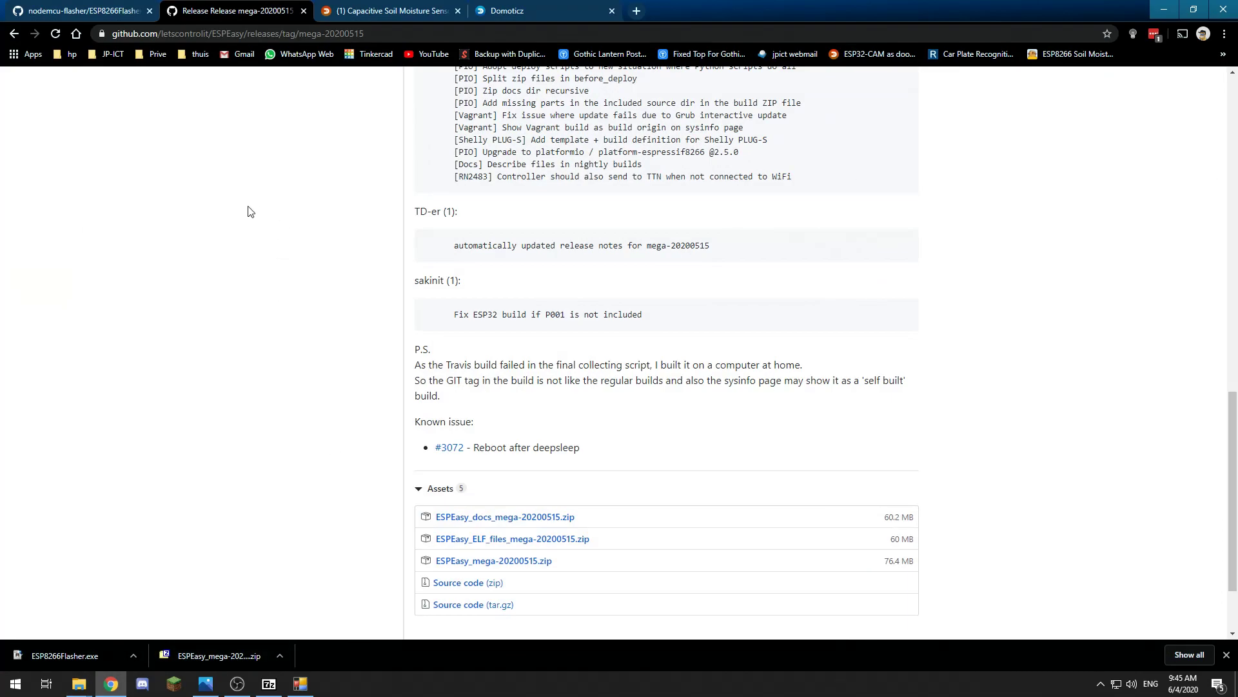
Search 'esp easy wifi password' and read the EasySetup guide in a new tab
click(637, 11)
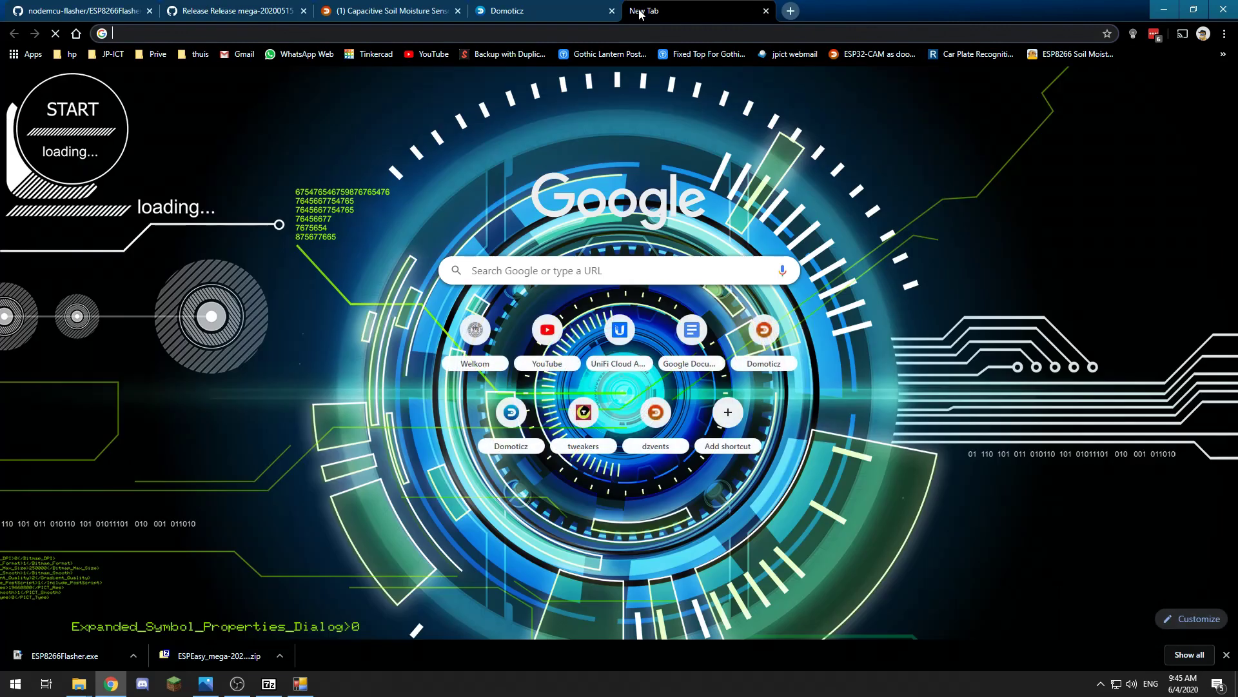
text(esp easy wi)
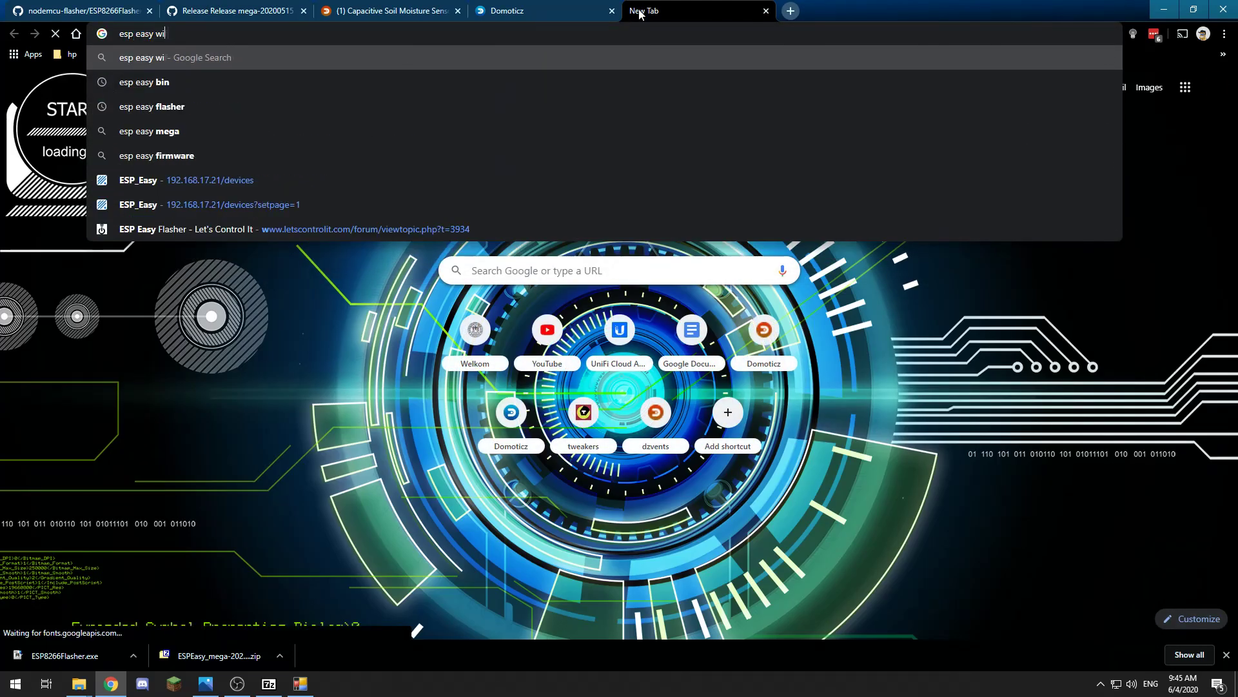
text(fi password)
key(Return)
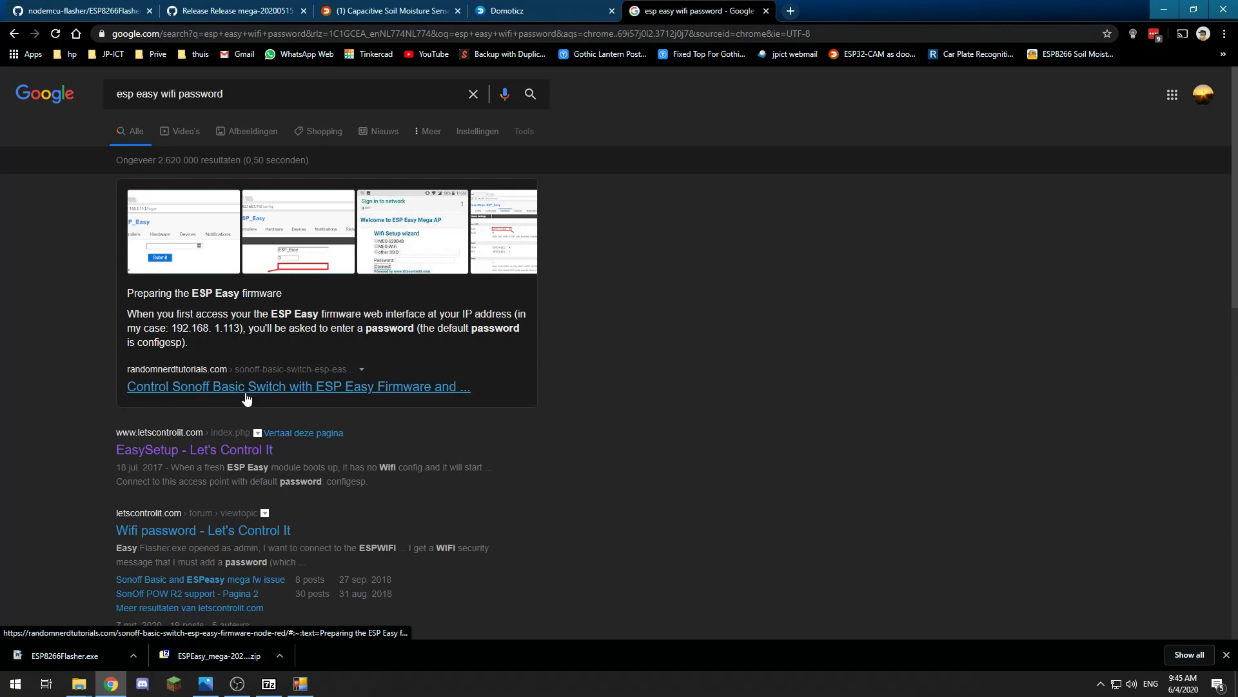
middle_click(172, 462)
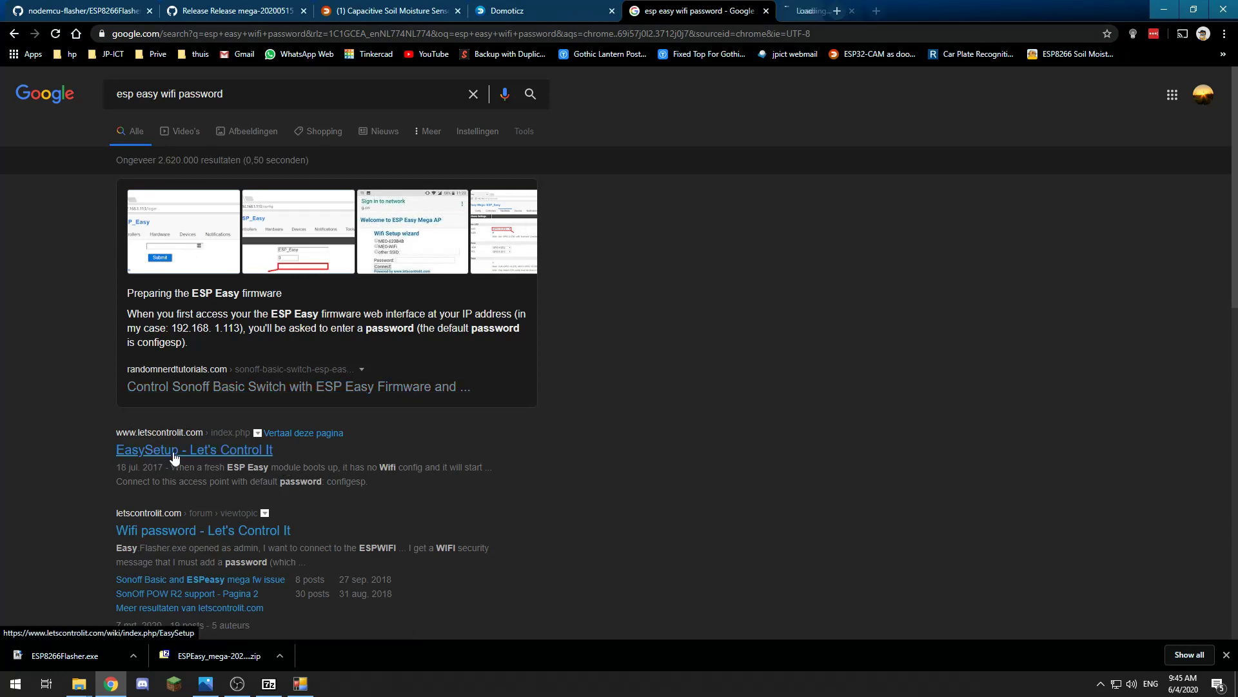
click(858, 11)
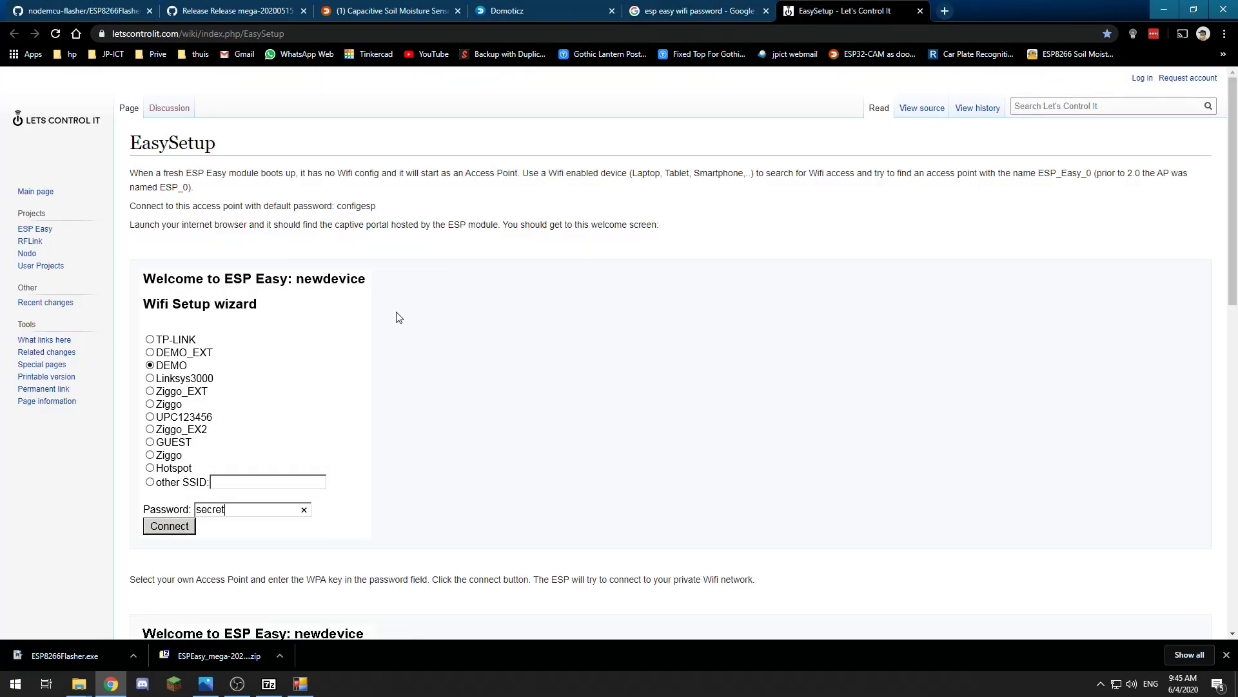
scroll(397, 316, down, 3)
scroll(396, 317, up, 3)
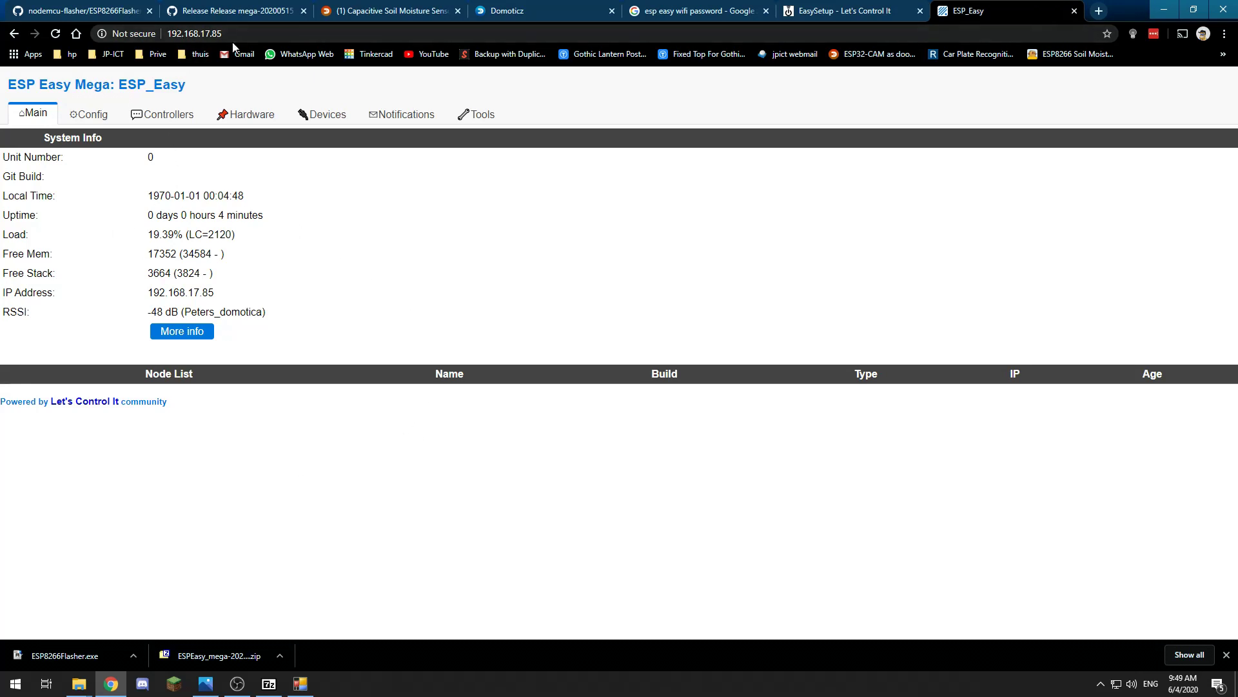
Open the ESP Easy Controllers tab showing three empty controller slots
click(159, 123)
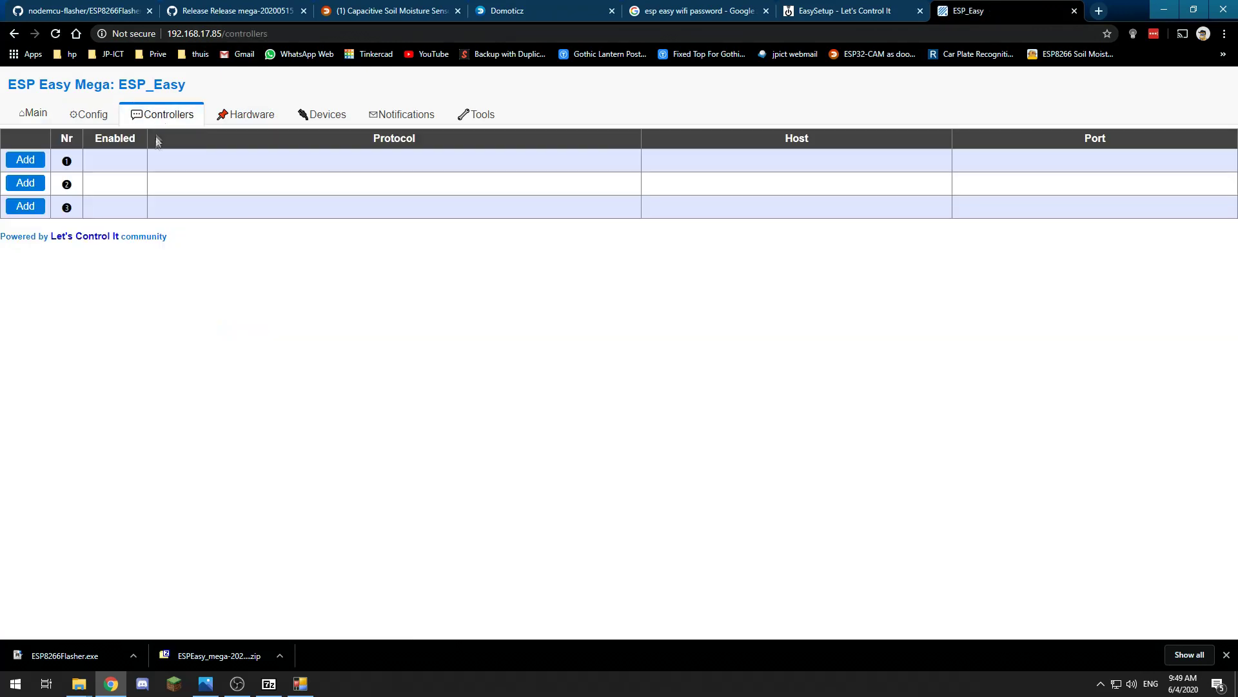
Add a Domoticz MQTT controller in slot 1 with IP 192.168.2.211
click(30, 166)
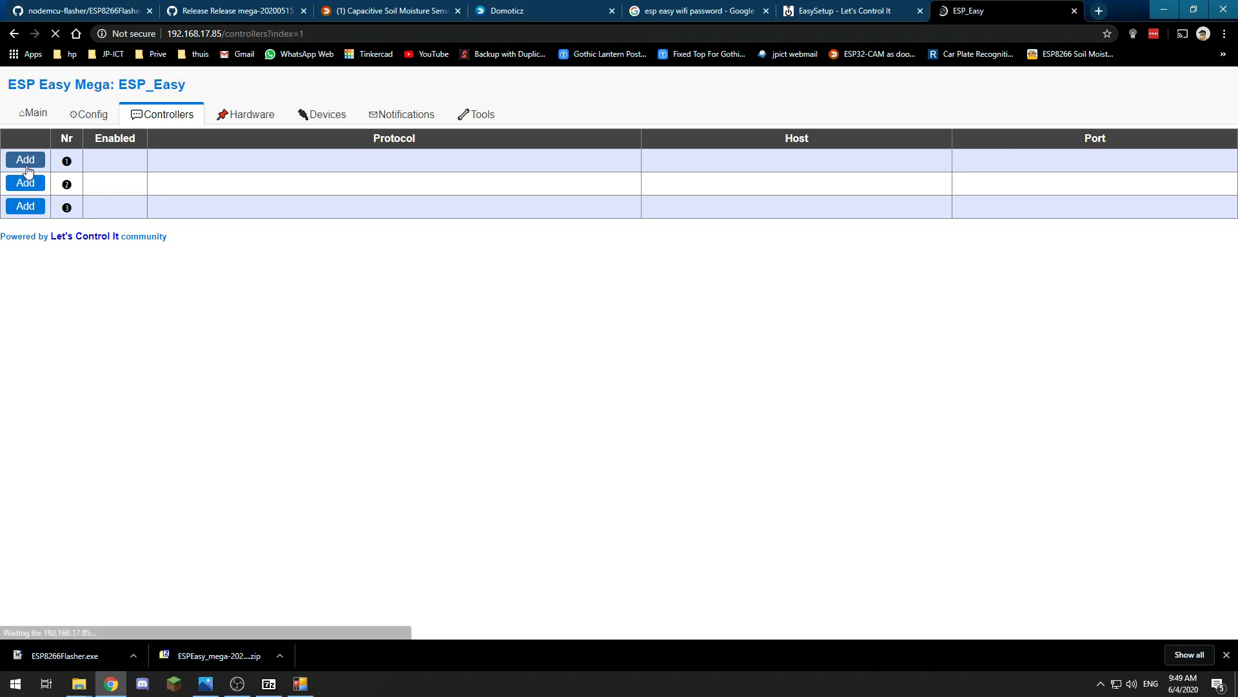
click(200, 163)
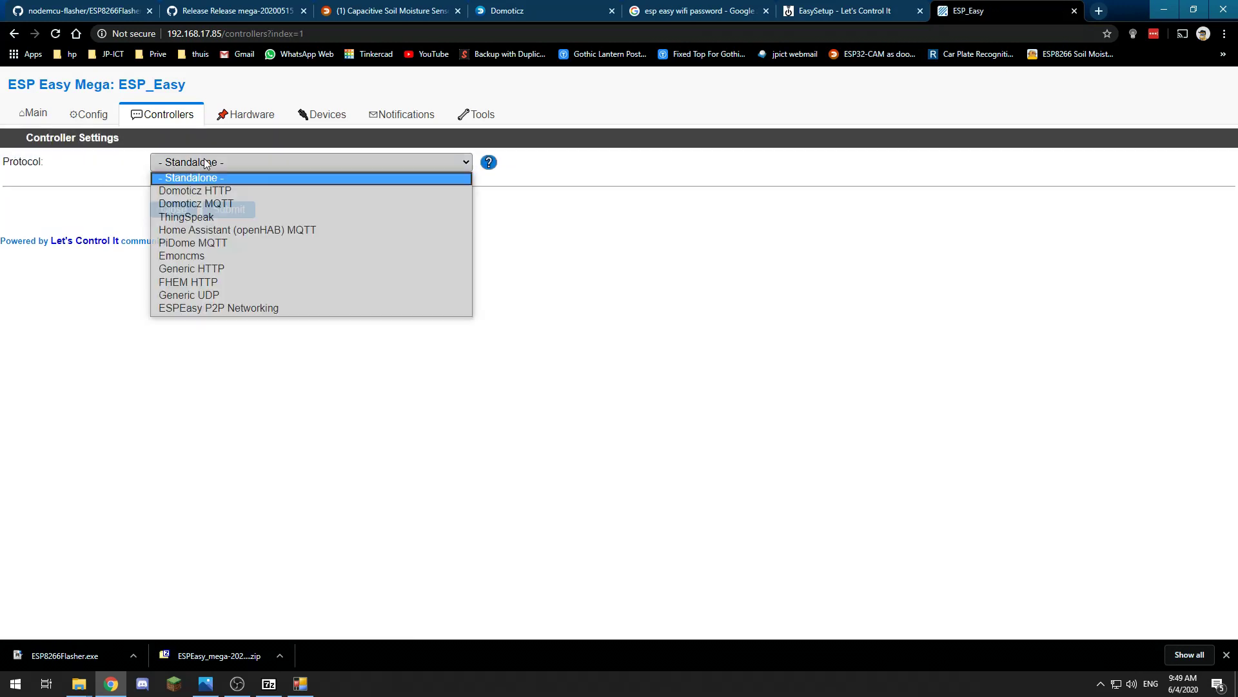
click(234, 203)
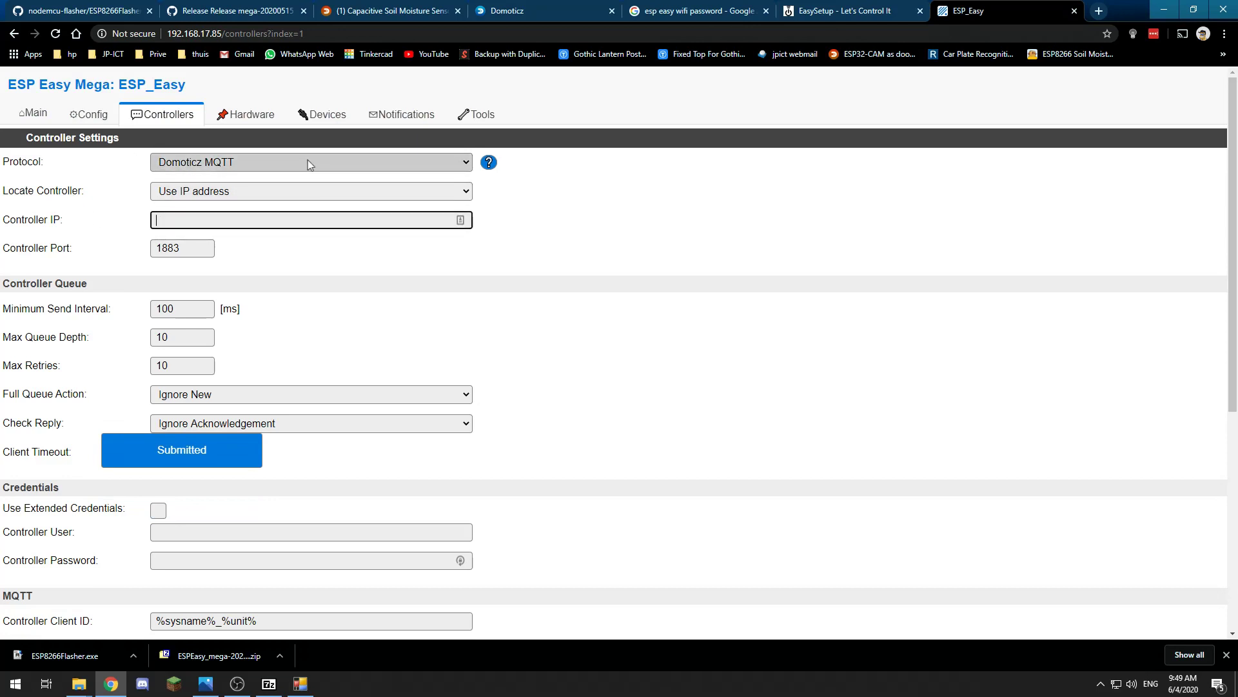
click(287, 165)
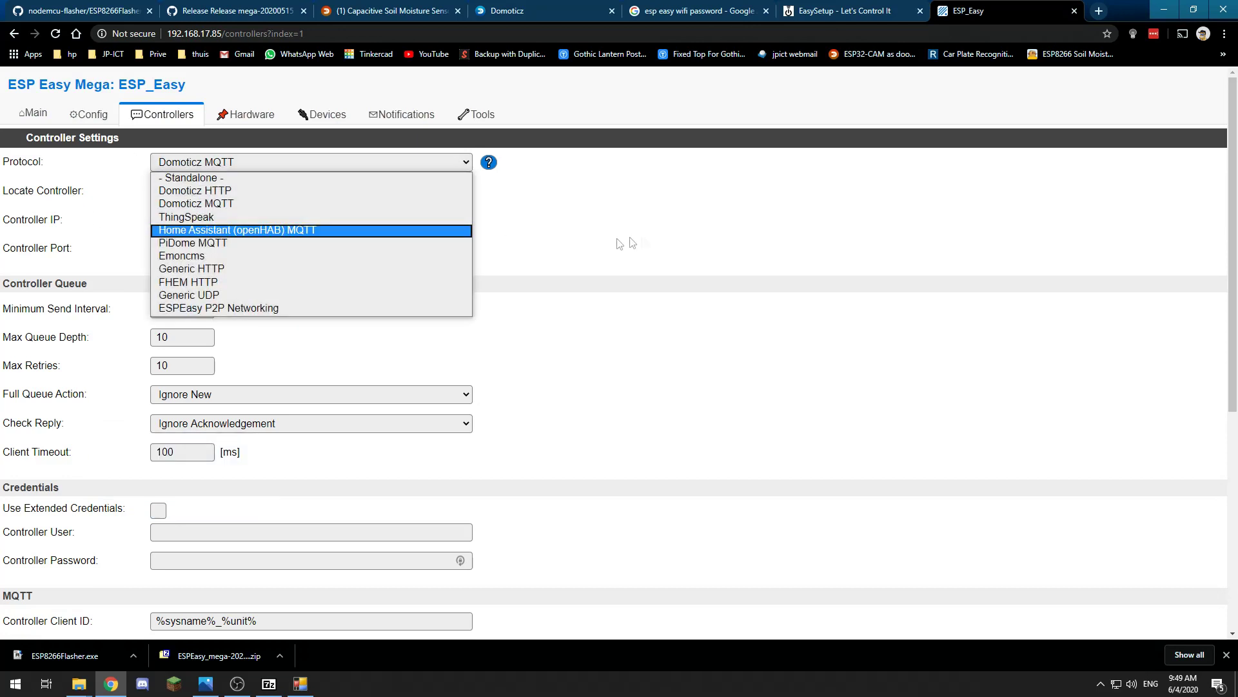
key(Escape)
click(249, 220)
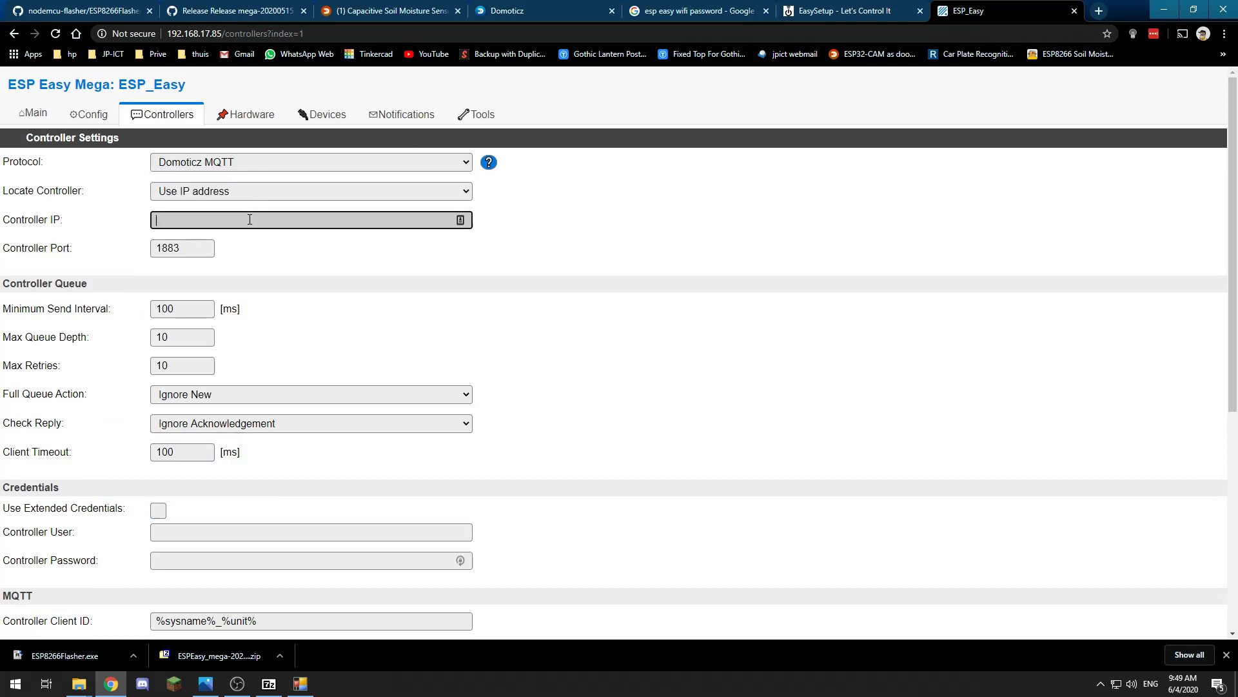
text(192.168.2.211)
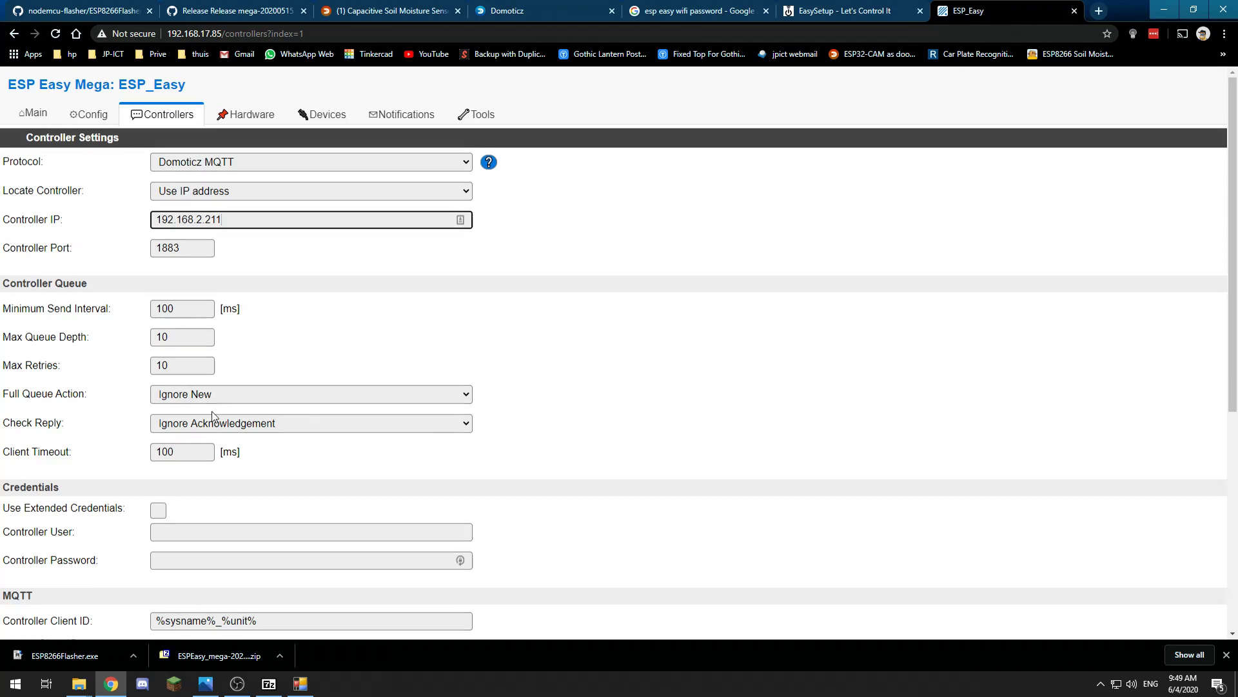
Enter the broker user name and password, enable the controller, and submit
scroll(216, 416, down, 2)
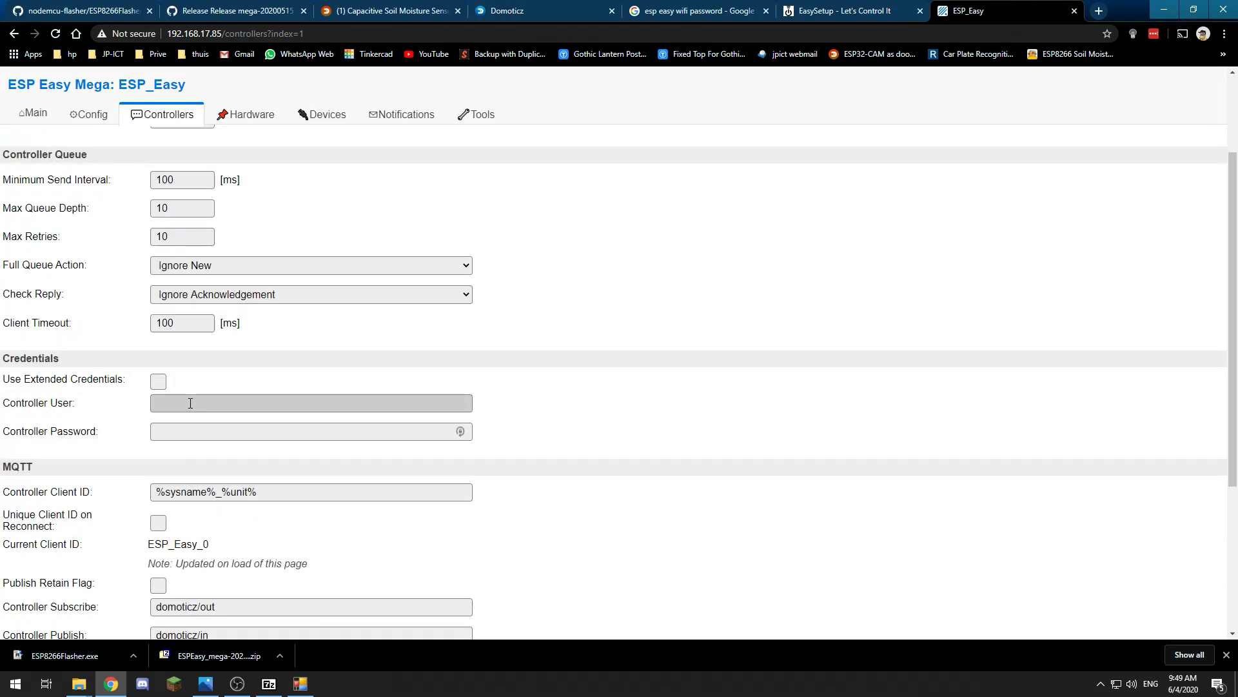
click(190, 404)
text(mqqt)
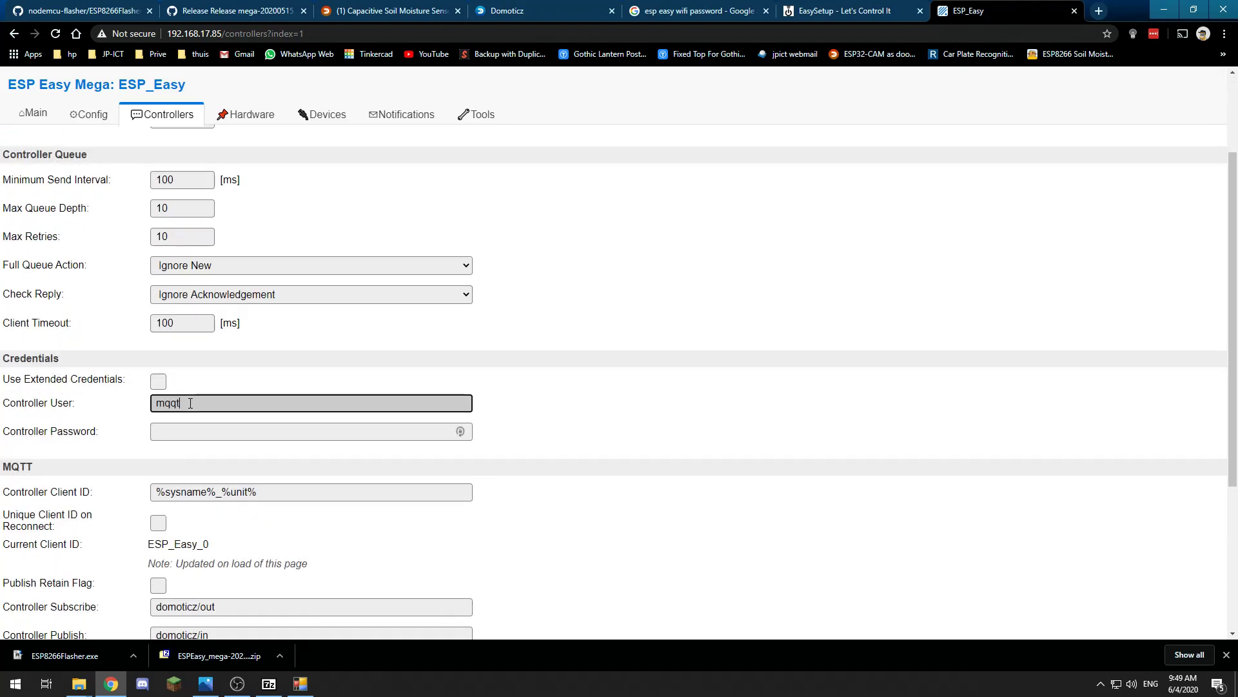
key(Tab)
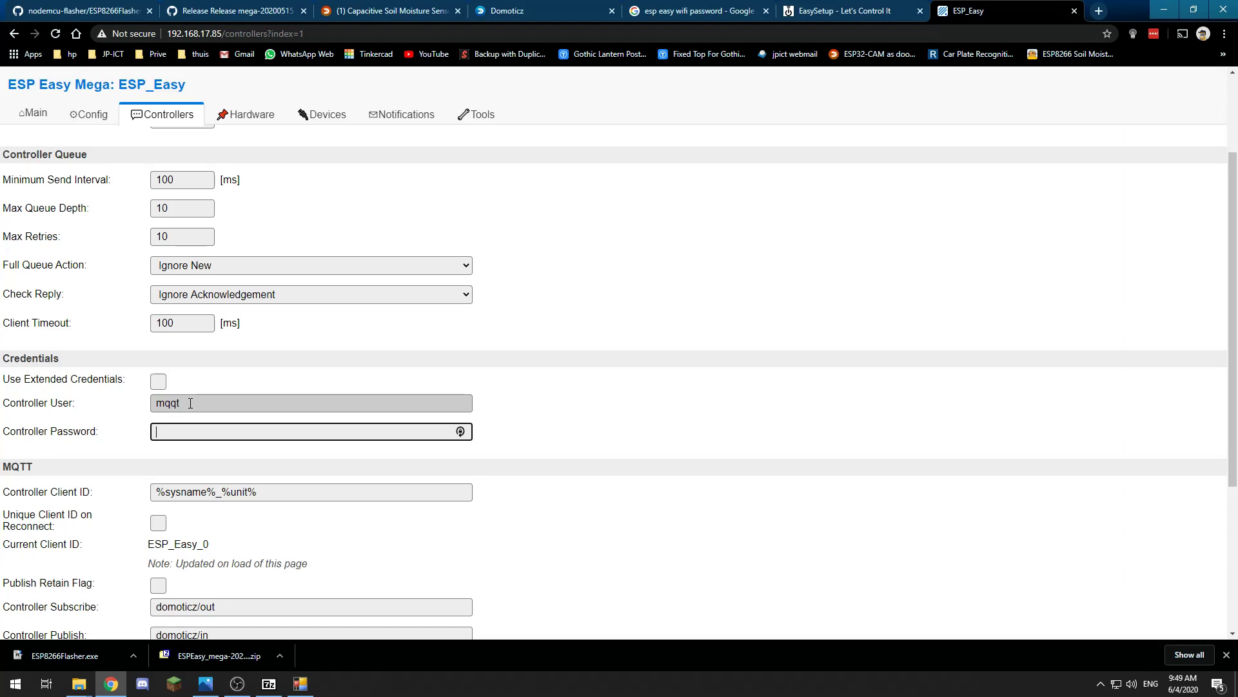
text(******)
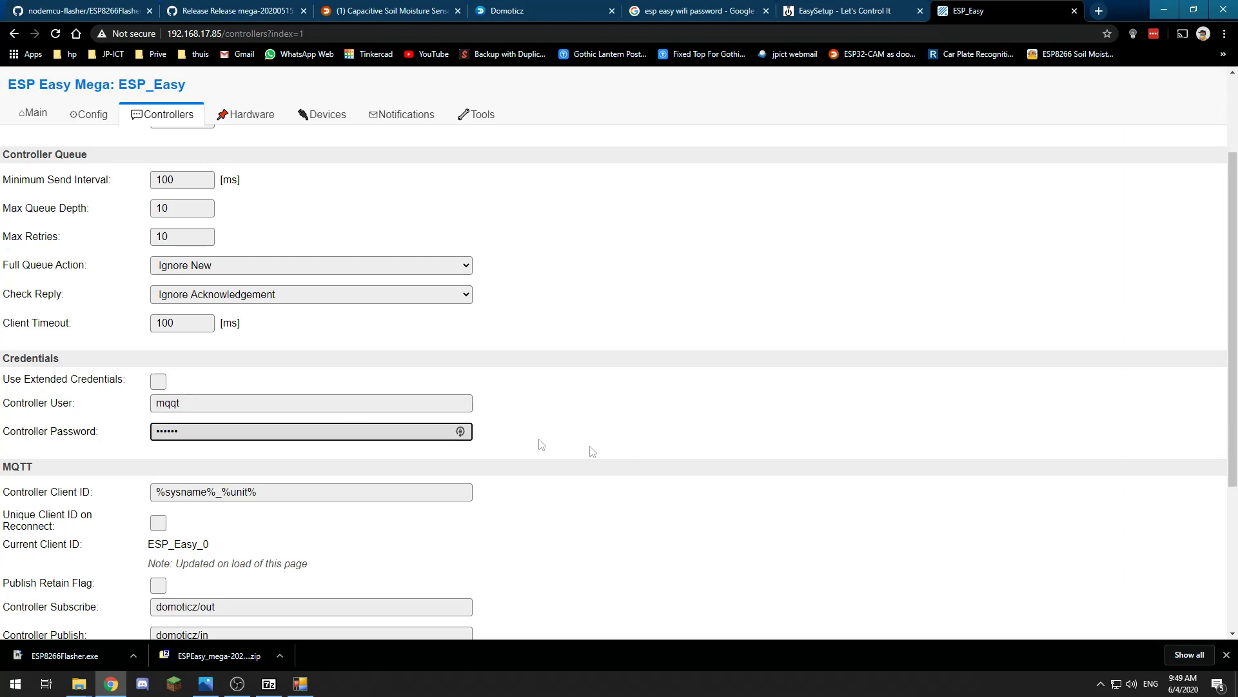
scroll(593, 451, down, 4)
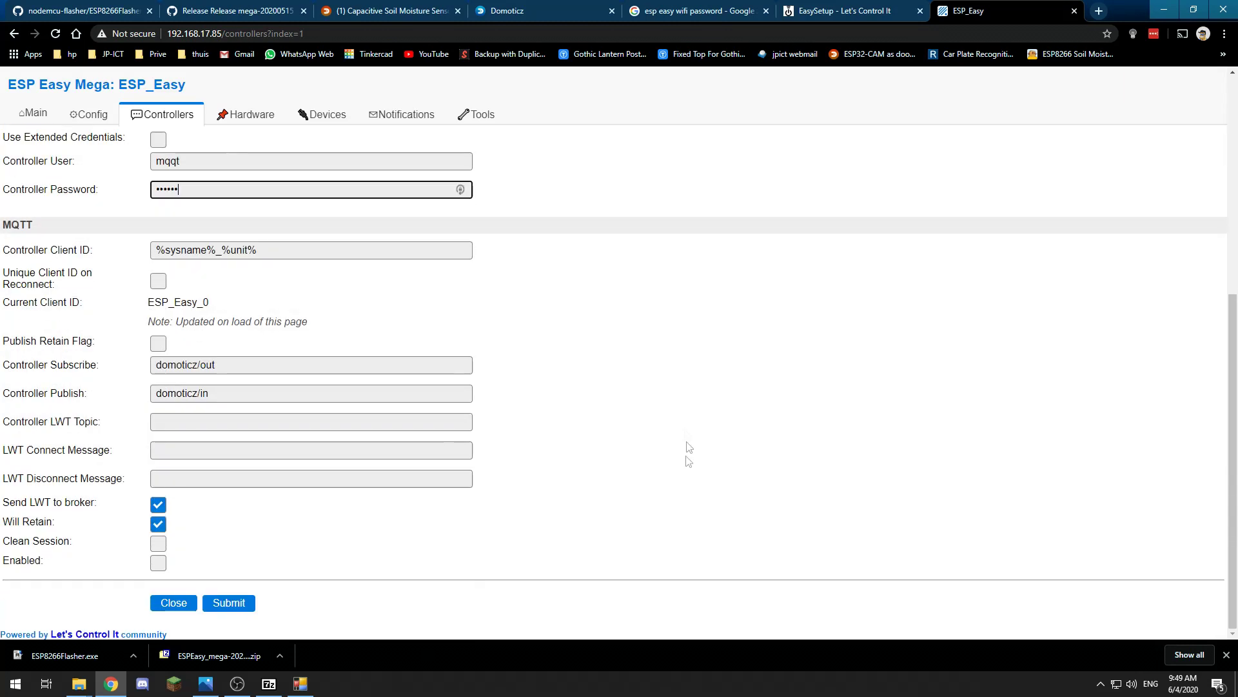
click(229, 602)
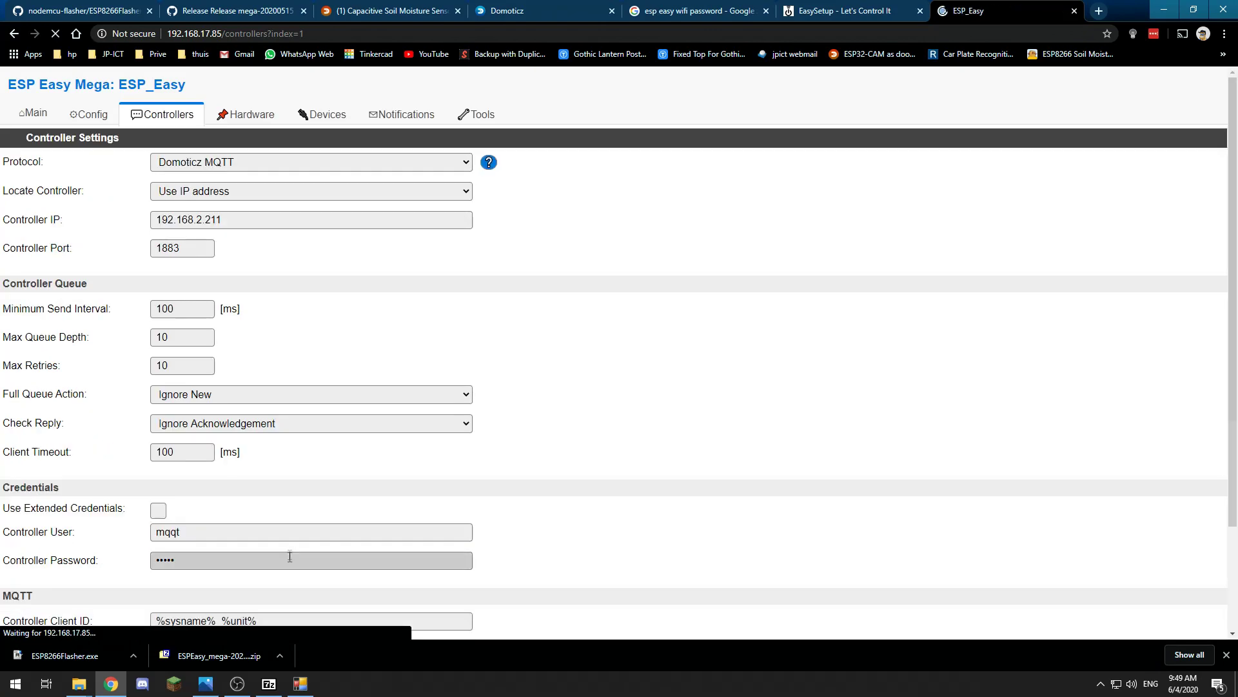
scroll(276, 342, down, 6)
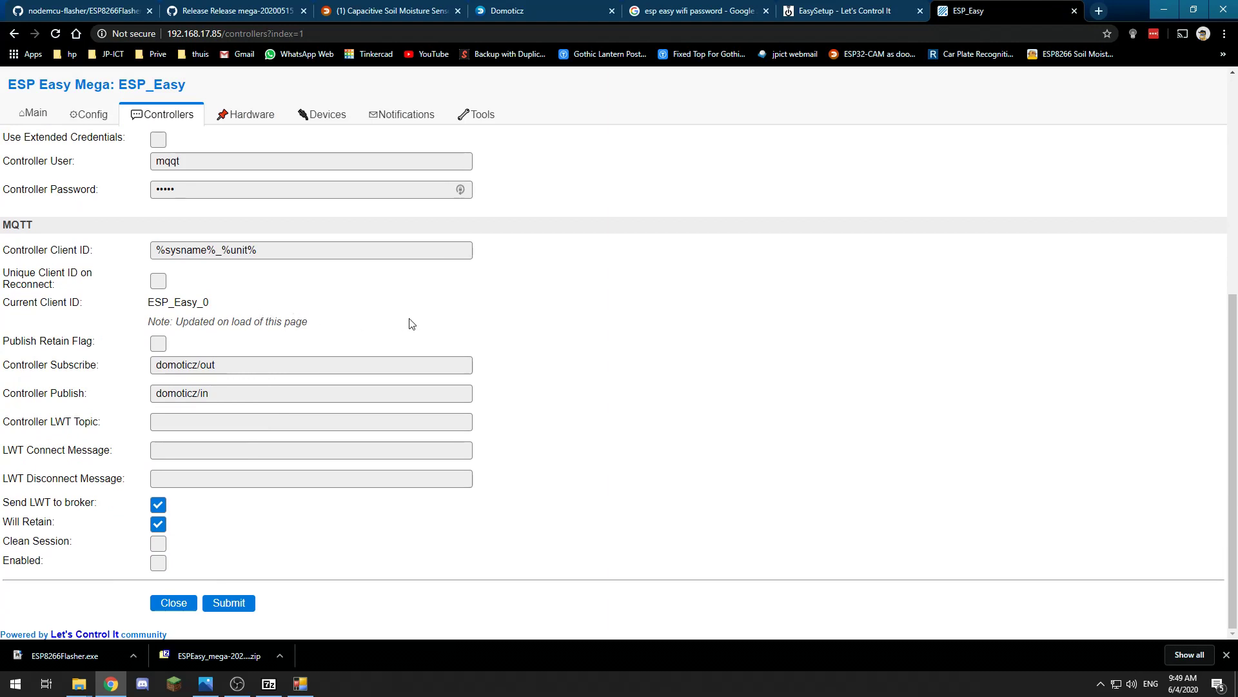
click(158, 563)
click(220, 603)
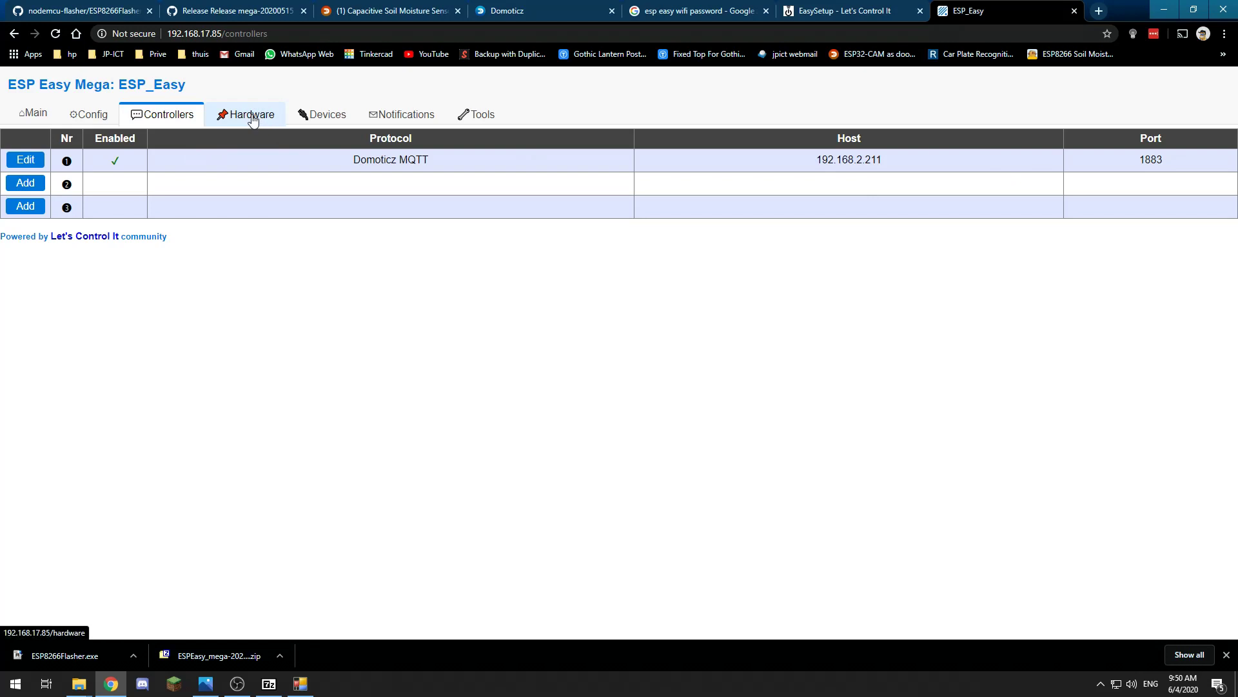
Add an 'Analog input - internal' device to task 1
click(319, 119)
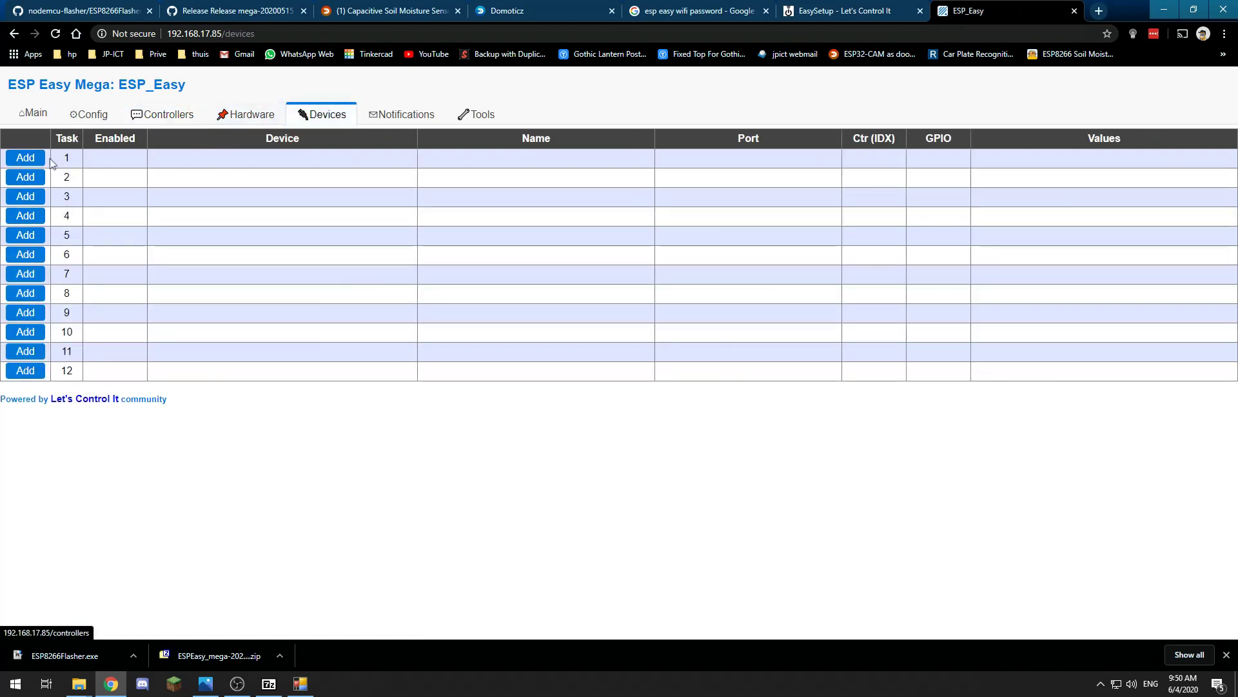
click(24, 162)
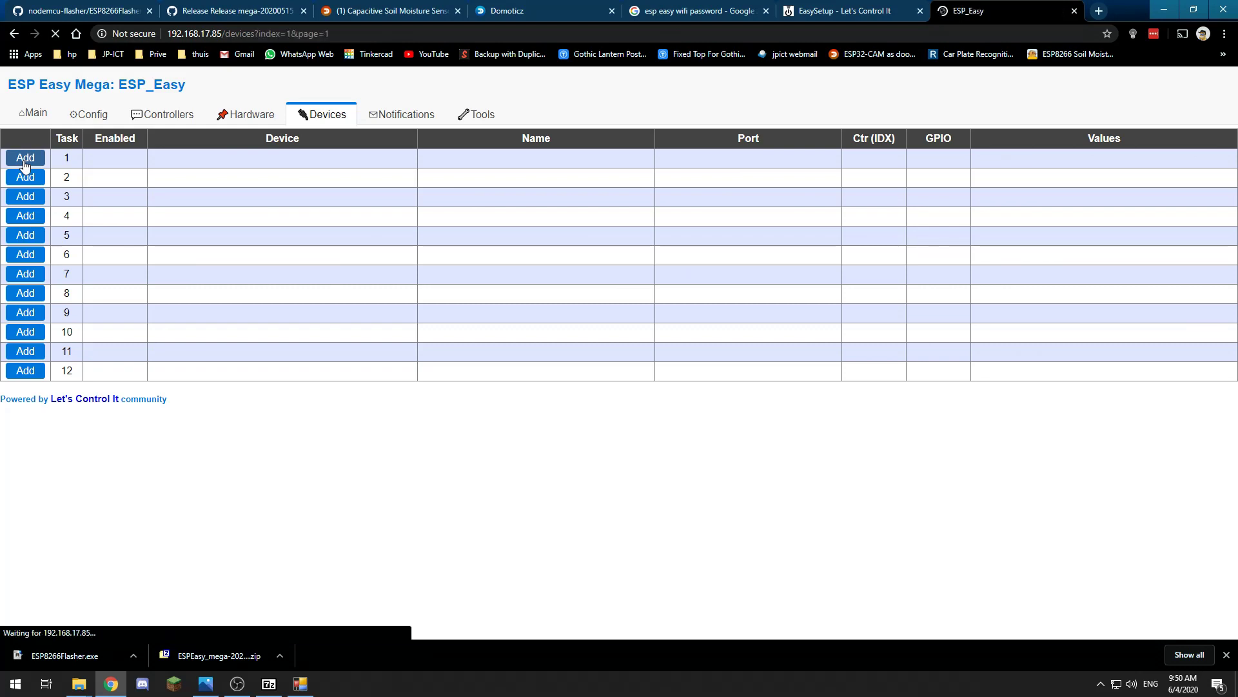
click(301, 162)
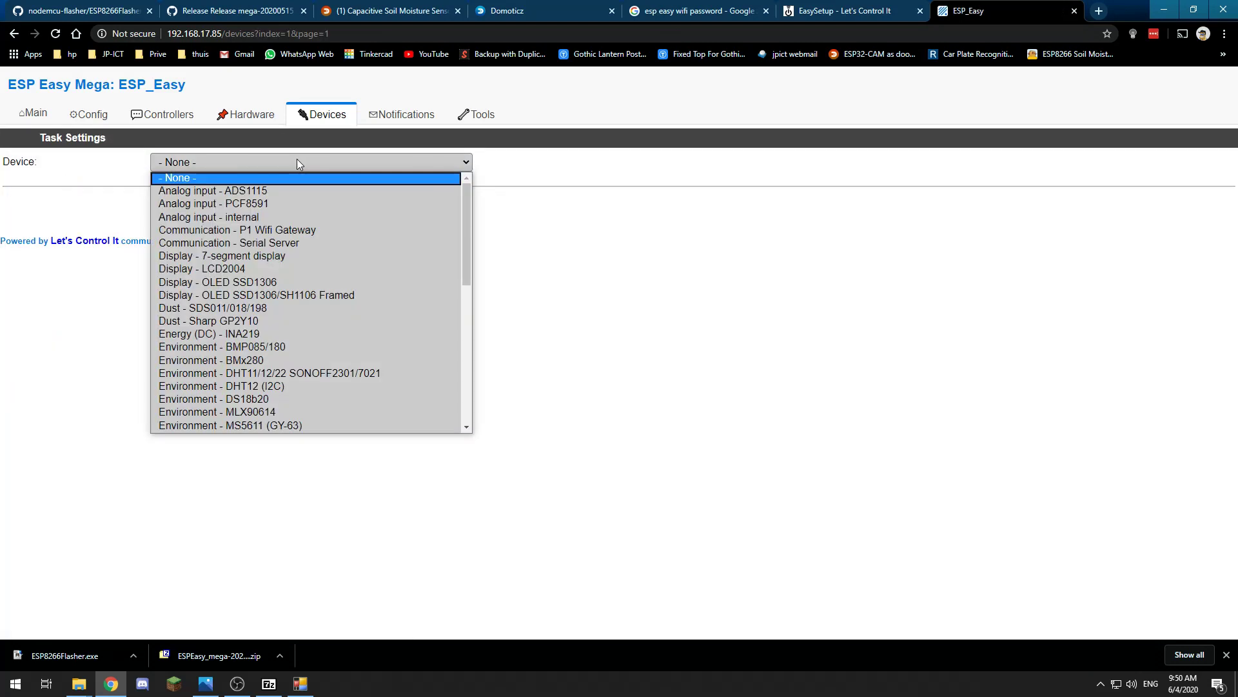
click(230, 218)
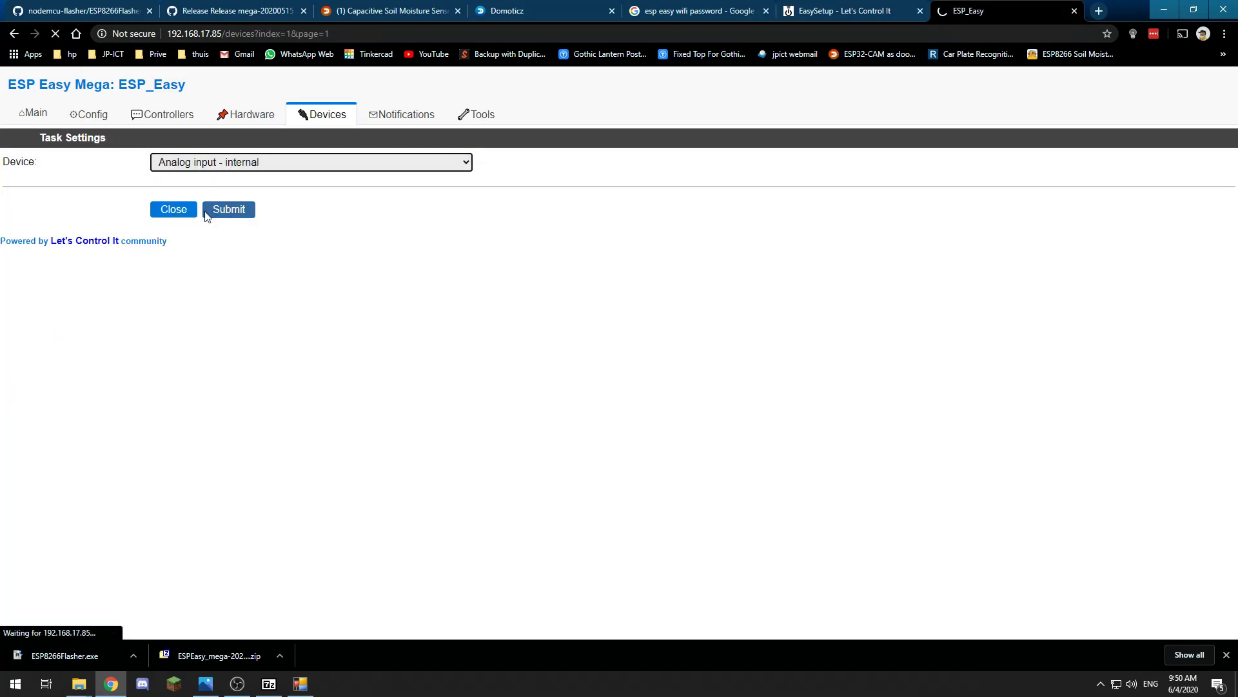
click(213, 211)
Name the task 'soil', enable it with Send to Controller, then consult the forum guide
click(227, 179)
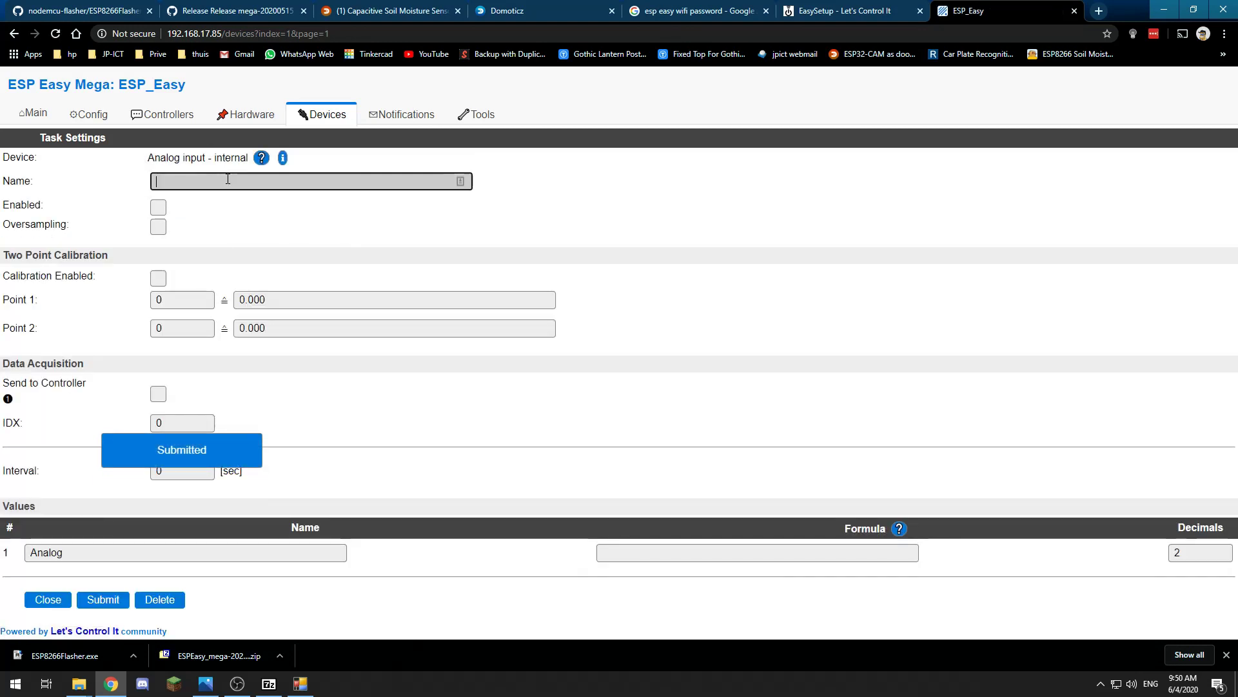
text(soil)
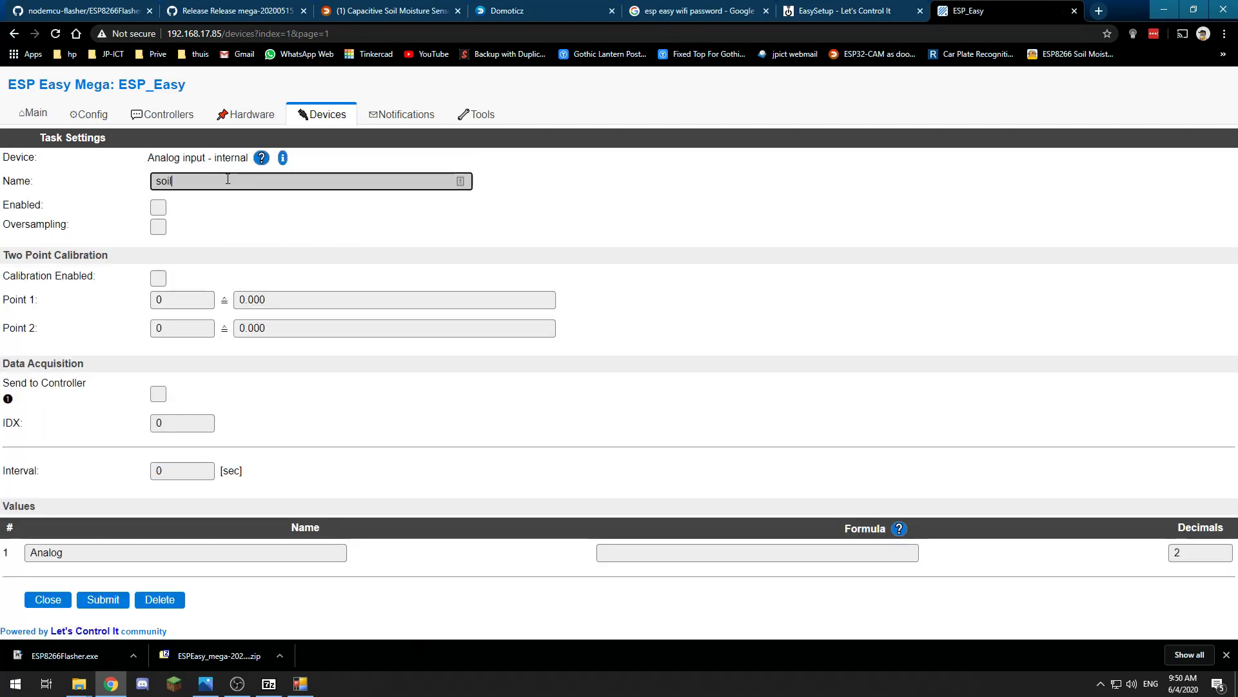
click(158, 207)
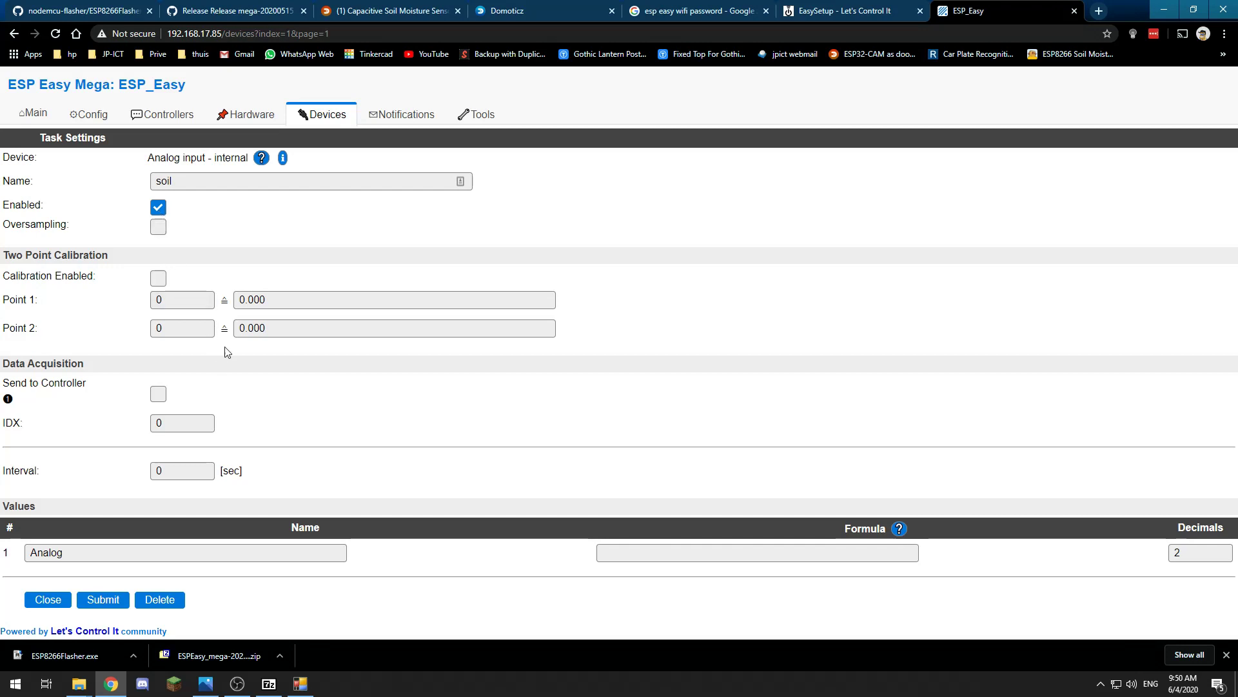
click(159, 395)
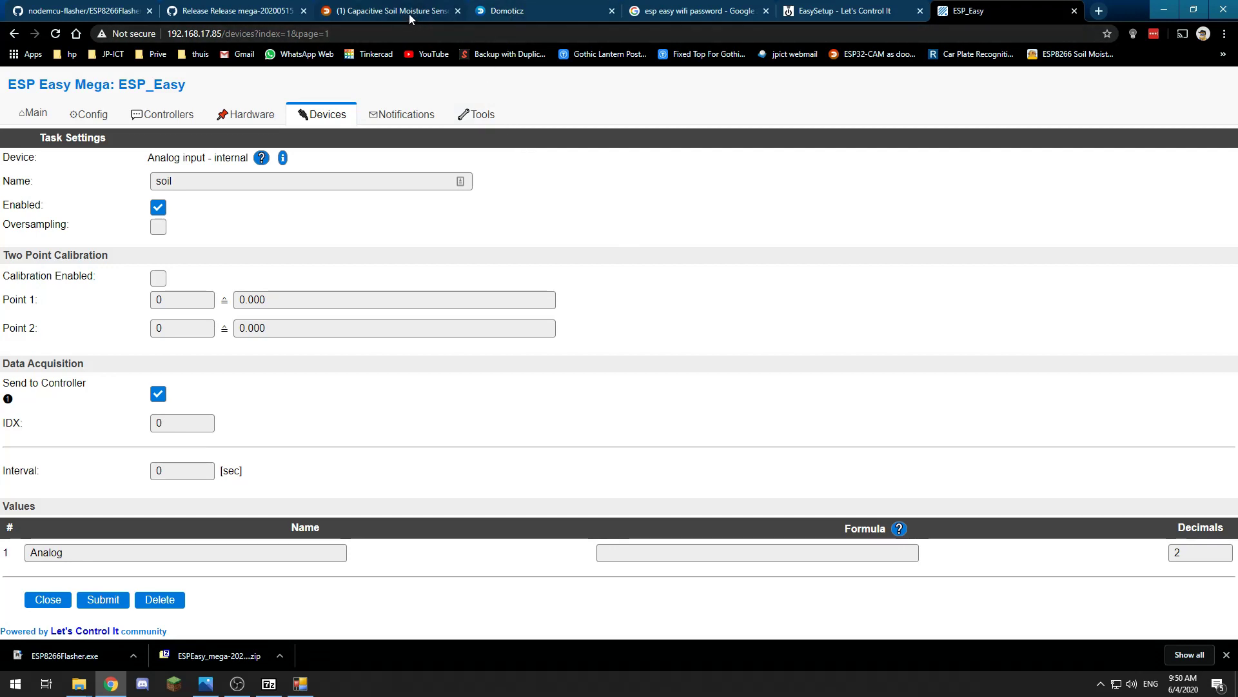
click(698, 552)
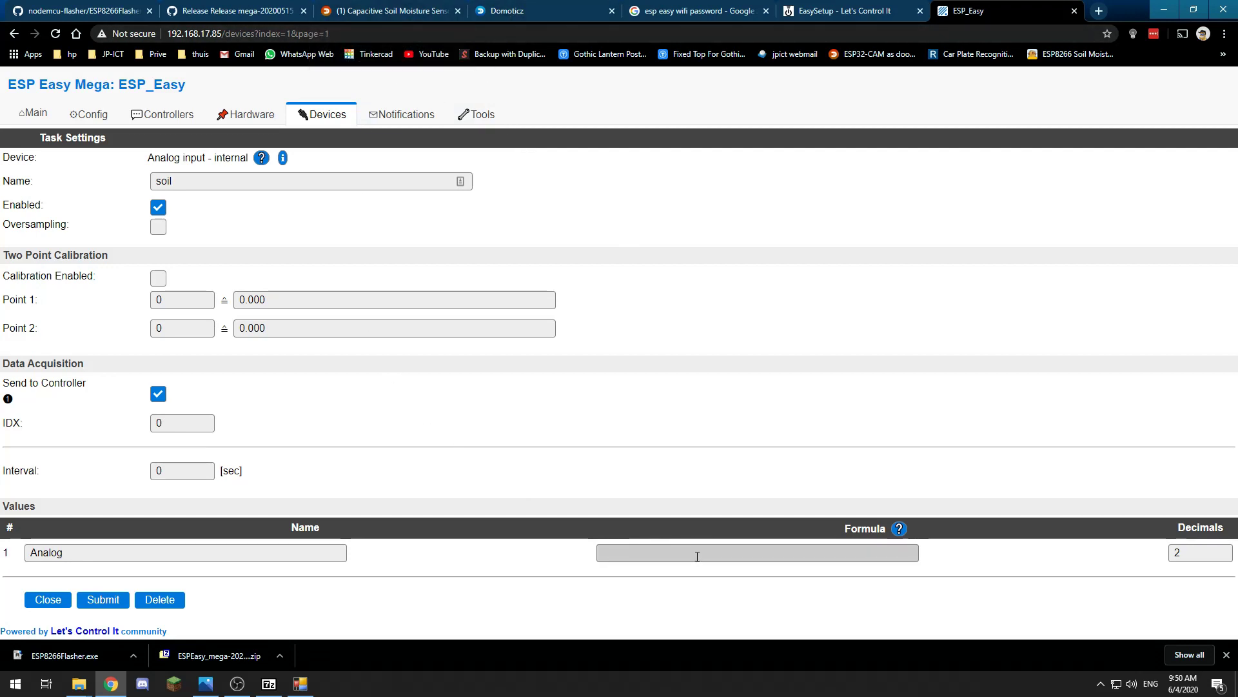
click(358, 14)
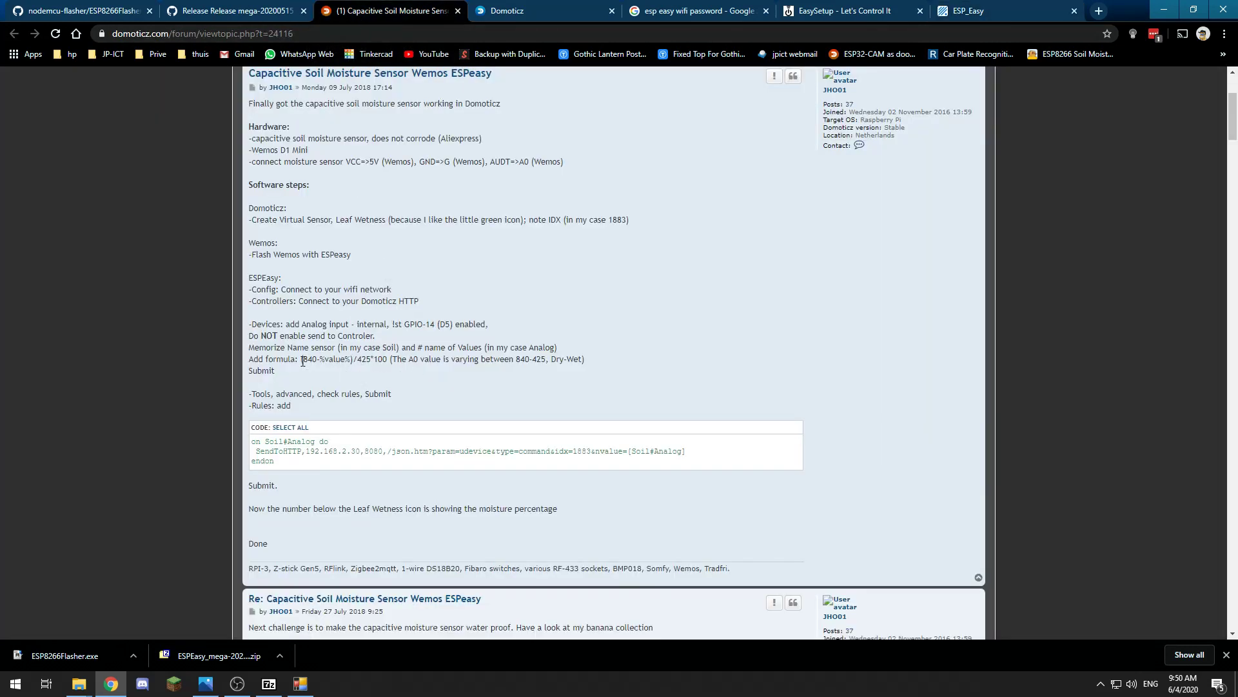
Copy the formula (840-%value%)/425*100 from the forum's capacitive soil moisture sensor post
mouse_move(303, 361)
mouse_down()
mouse_move(354, 360)
mouse_move(305, 359)
mouse_up()
click(386, 360)
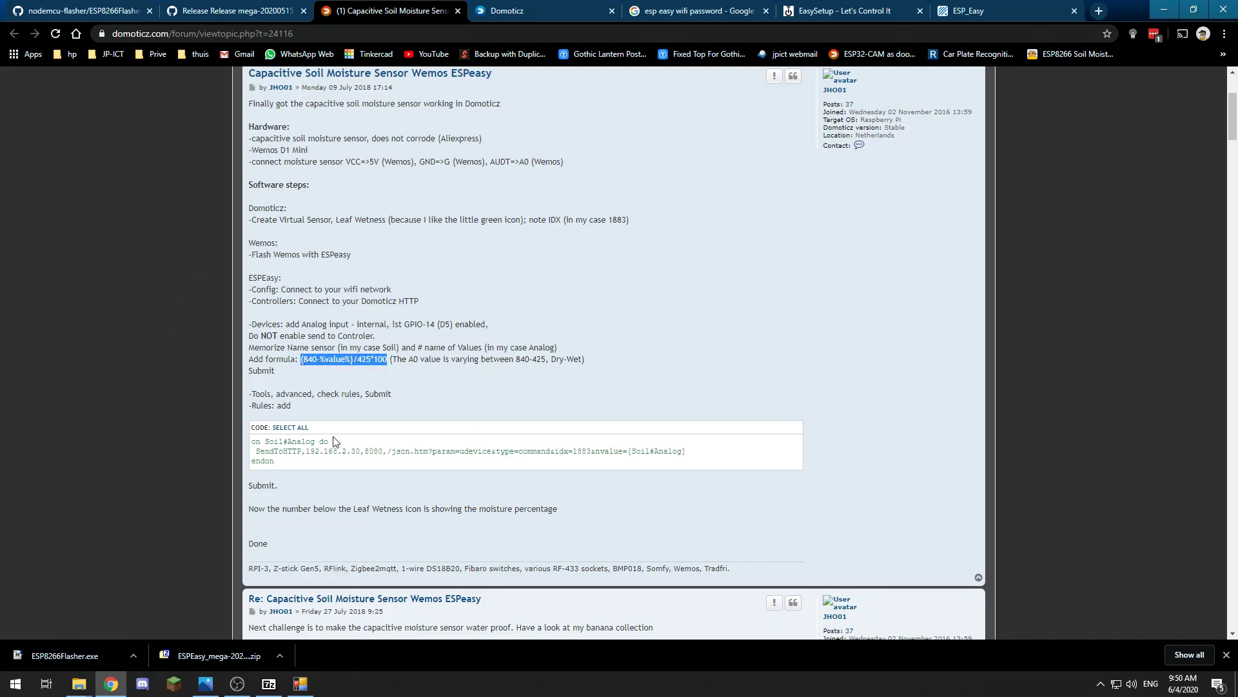
scroll(354, 442, up, 2)
scroll(353, 442, down, 1)
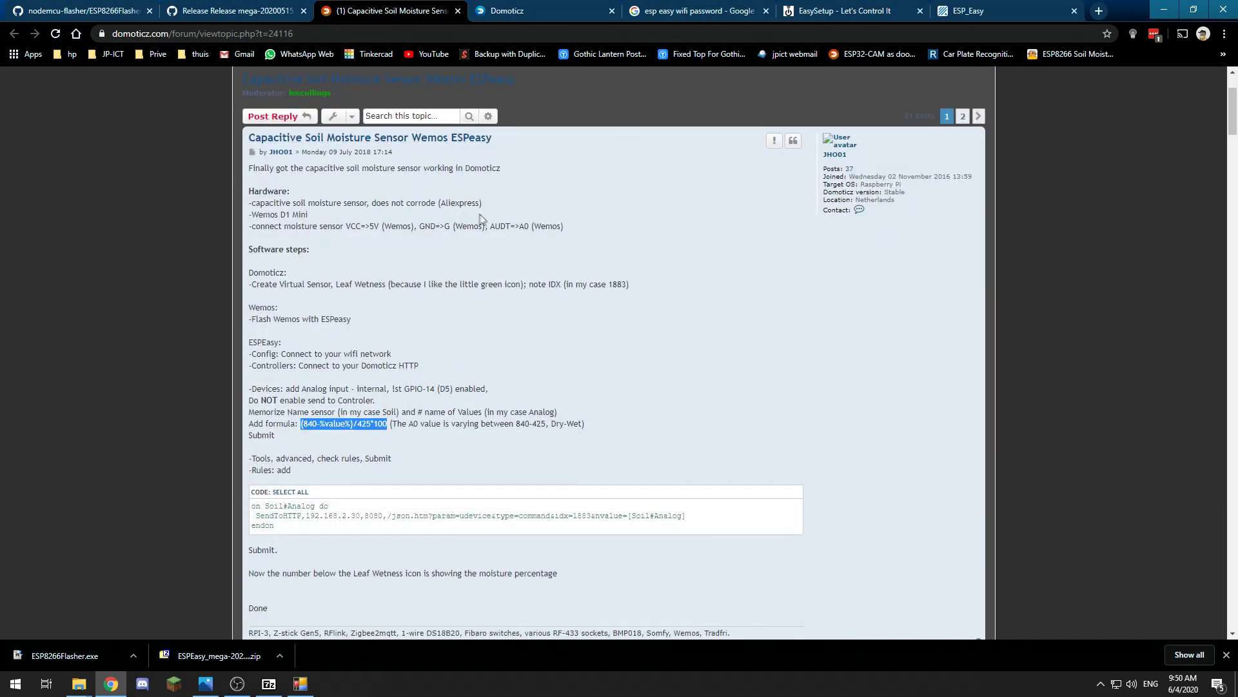
Paste (840-%value%)/425*100 into the ESP Easy soil task's Analog value Formula field
click(954, 11)
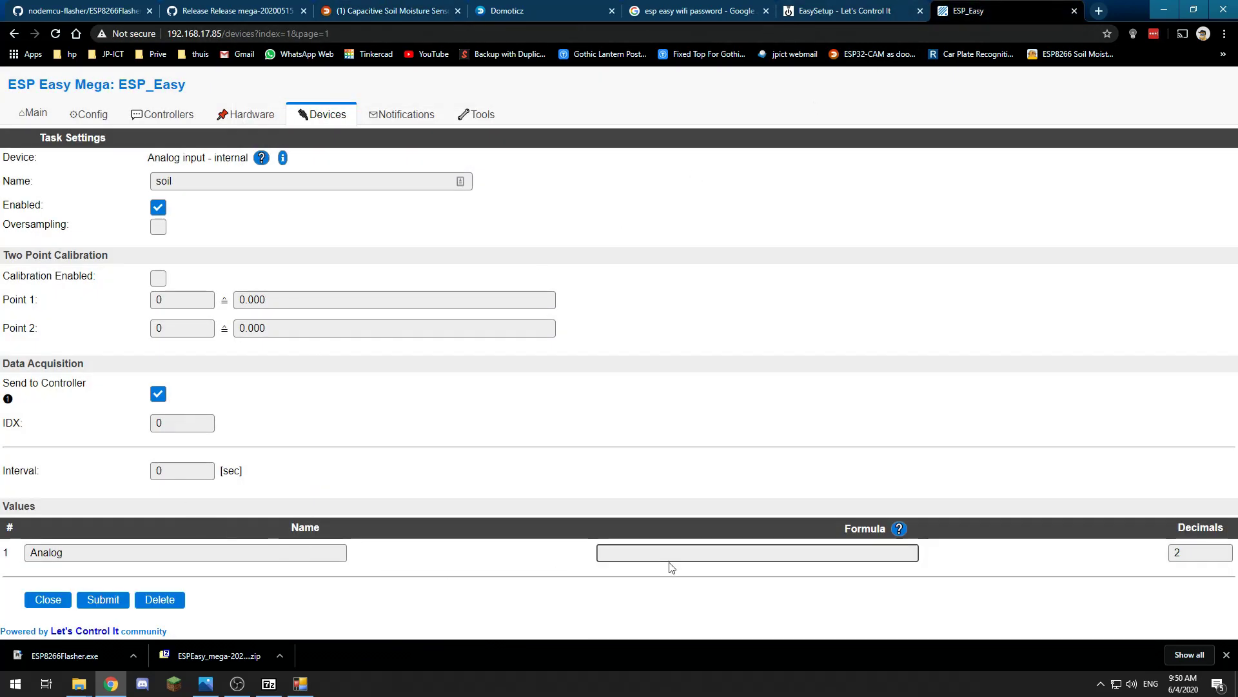
click(669, 555)
text((840-%value%)/425*100)
click(502, 597)
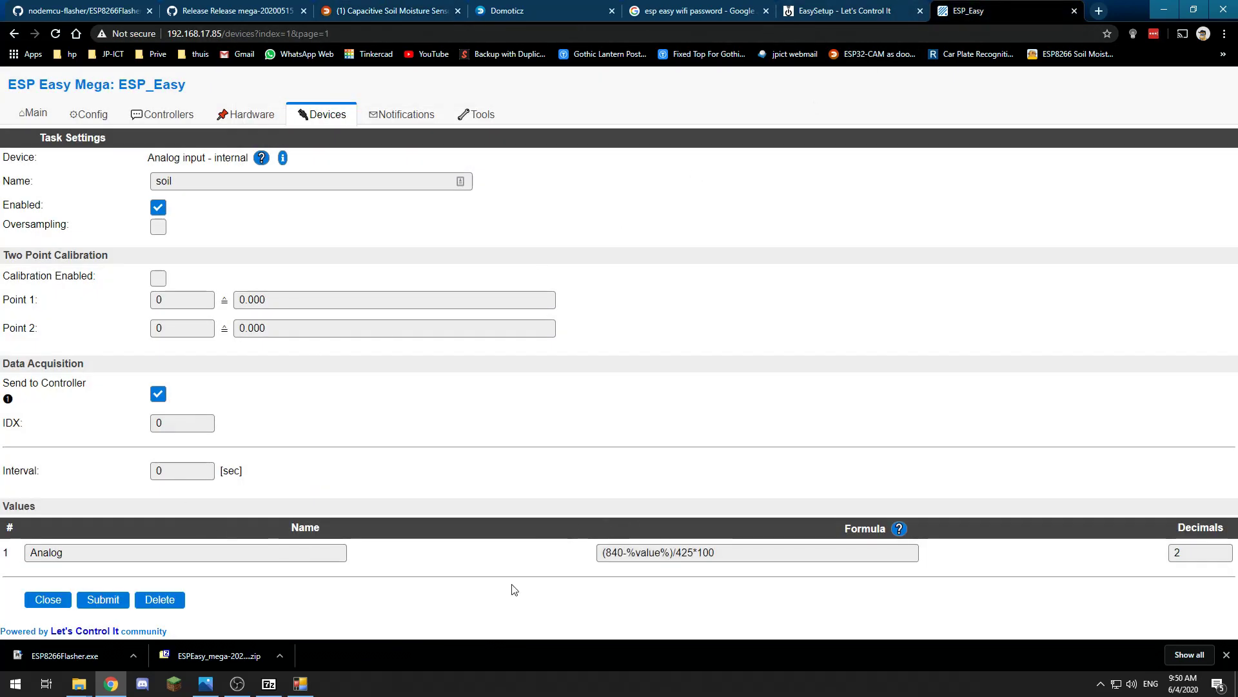
click(194, 423)
Create a Dummy virtual Custom Sensor named Soiltest with axis label %
click(540, 13)
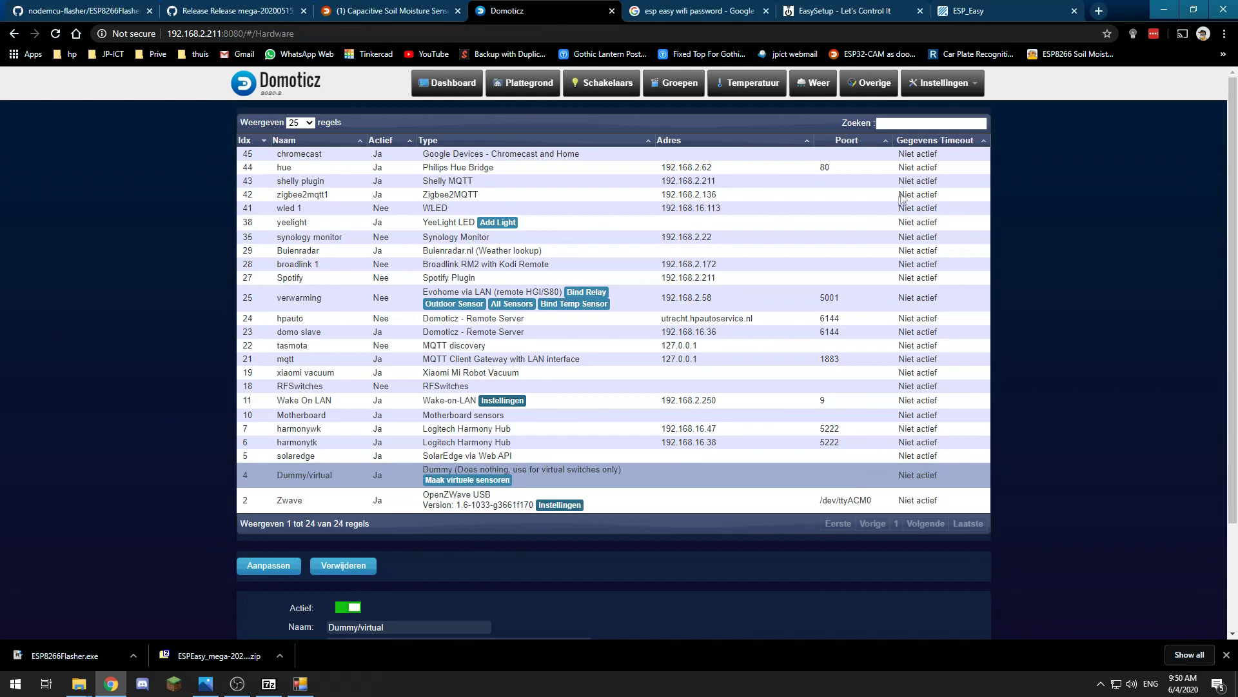
click(943, 83)
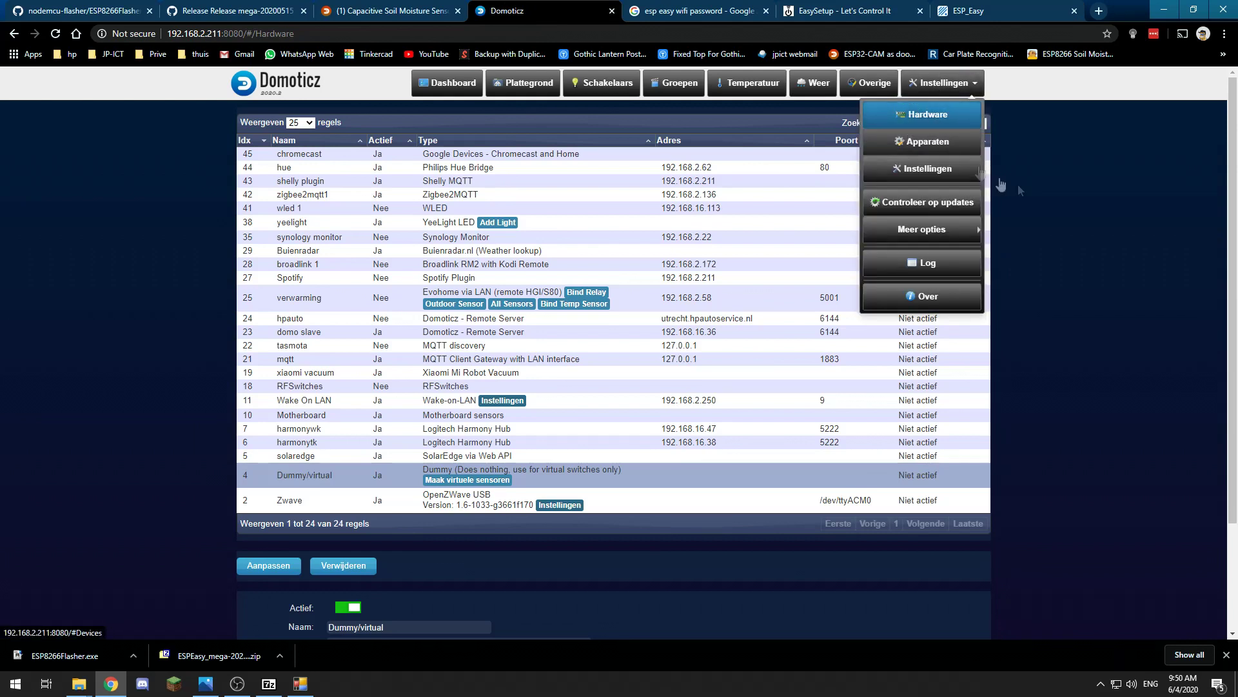
click(496, 483)
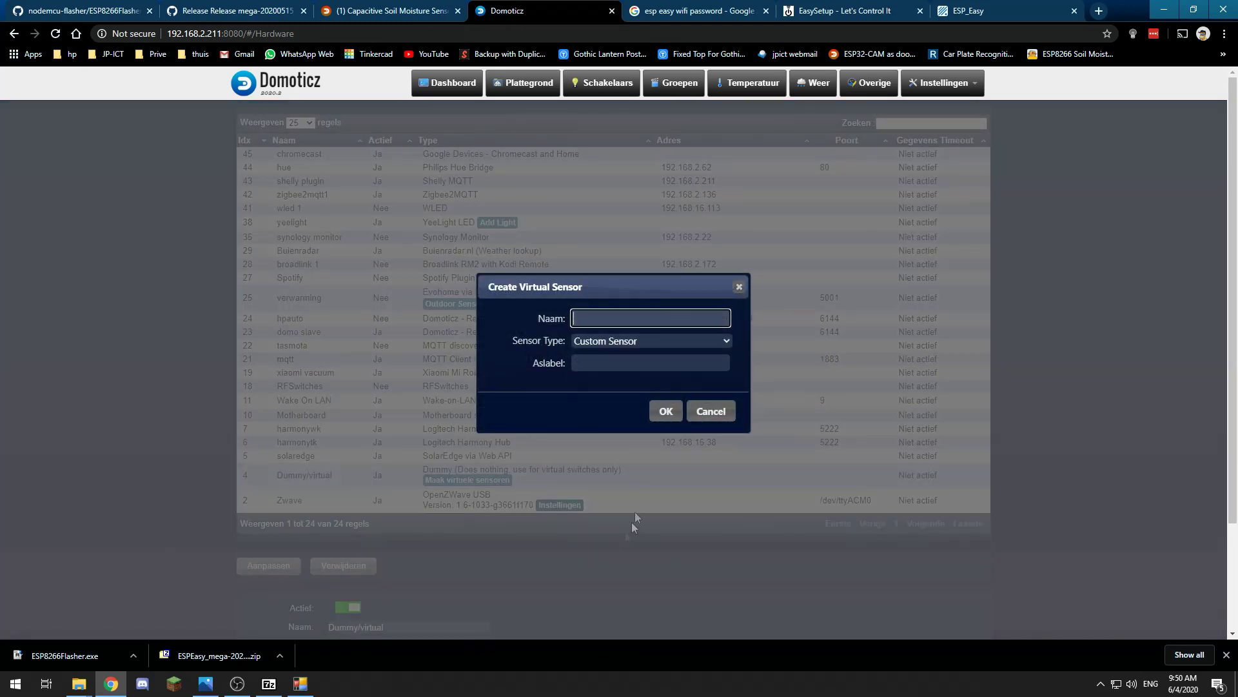
click(587, 341)
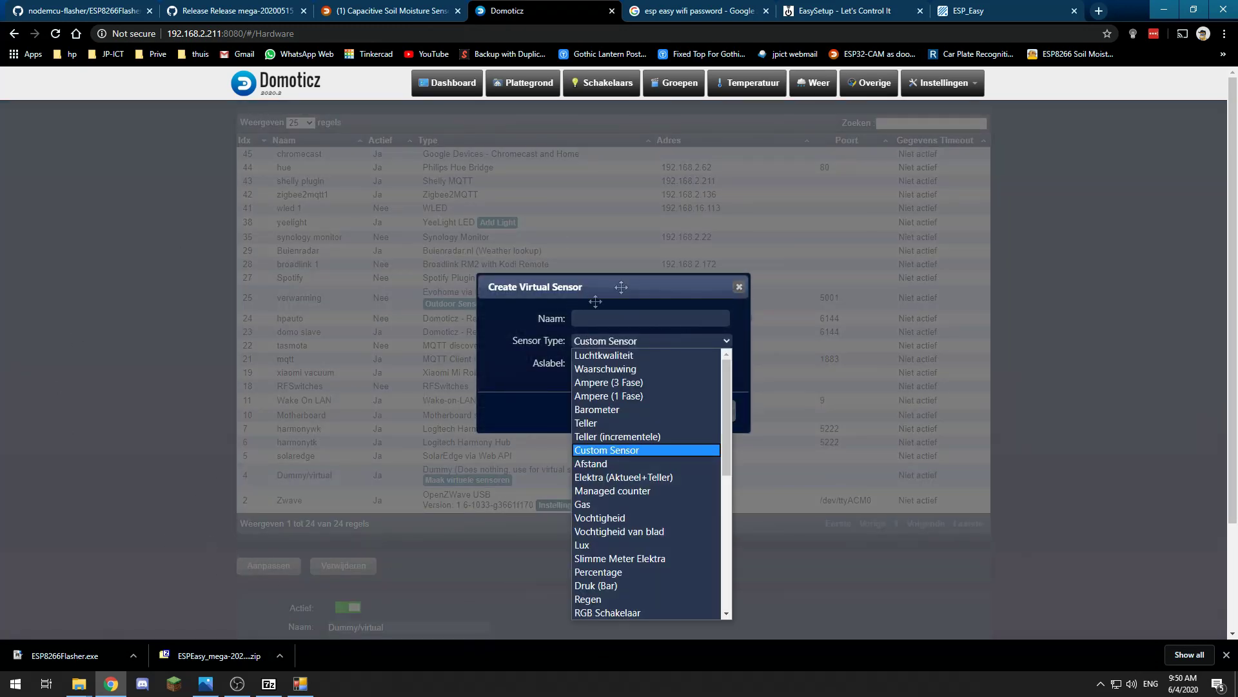
click(614, 449)
click(602, 316)
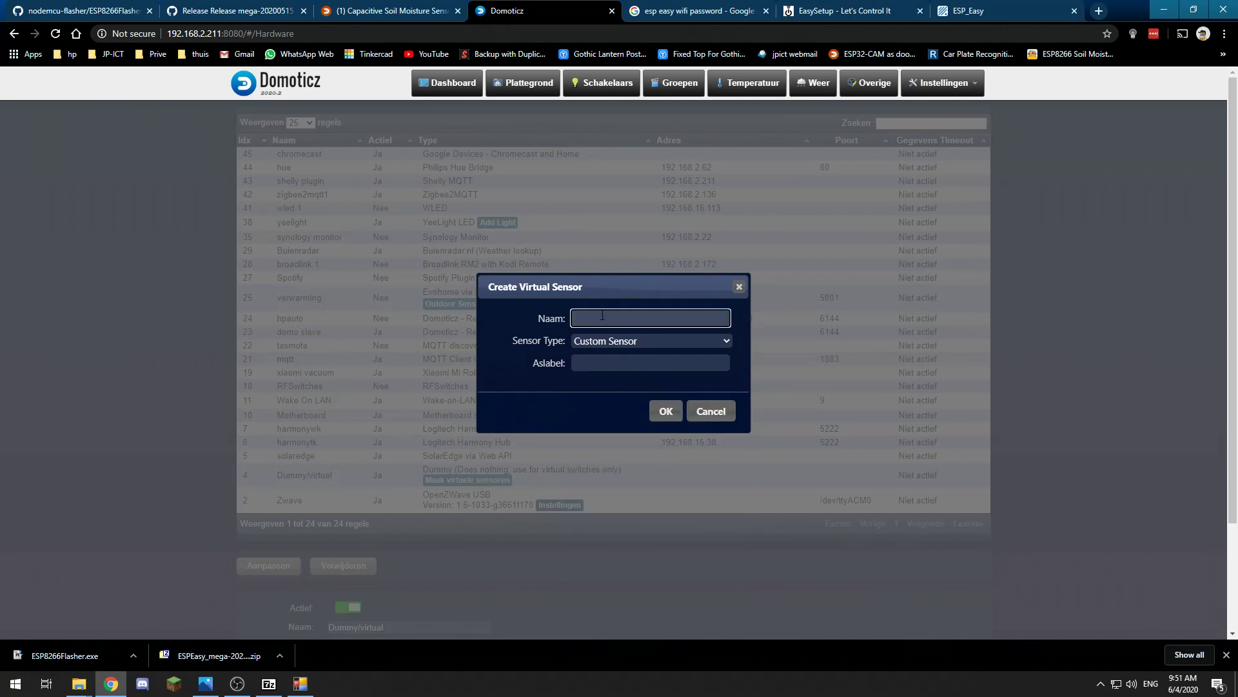
text(Soiltest)
click(593, 366)
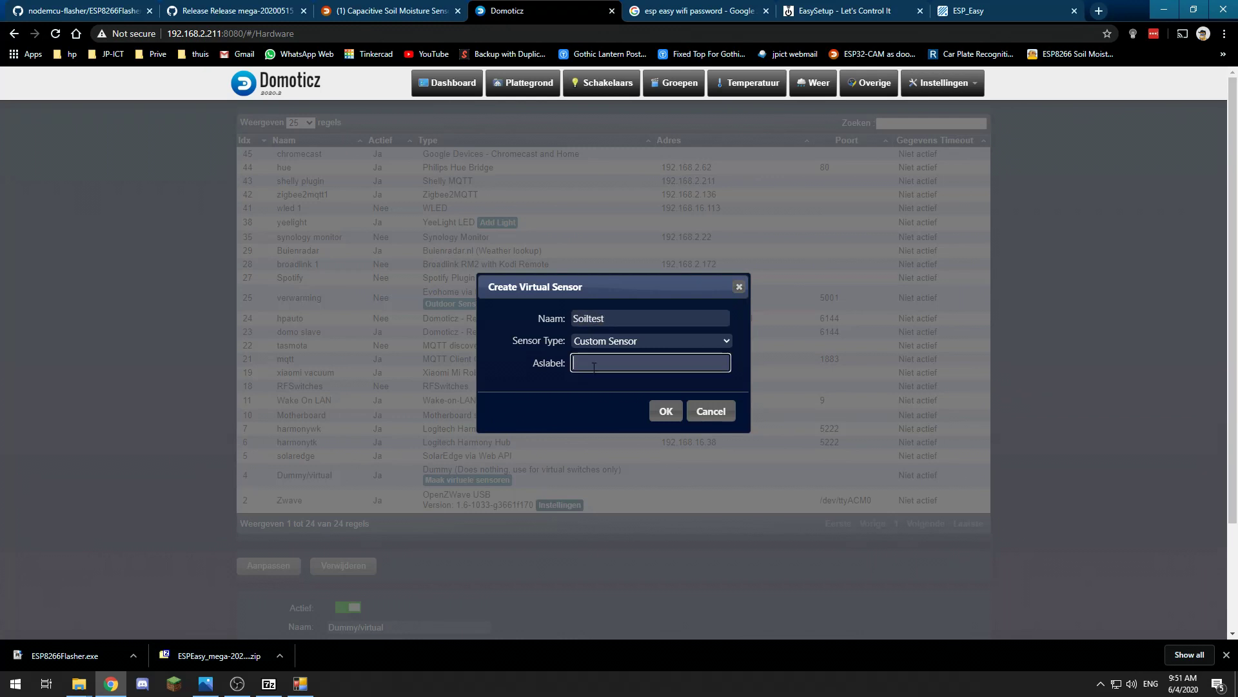
click(670, 418)
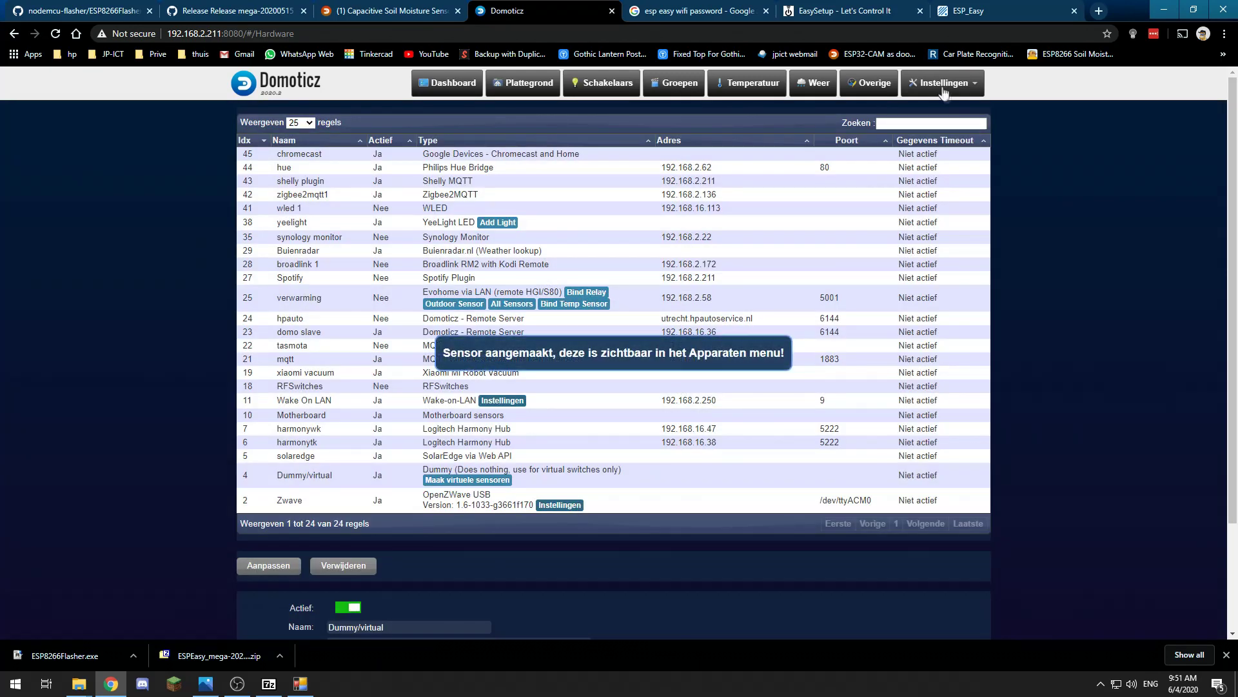
Sort all Domoticz devices by Idx, newest first, and copy Soiltest's Idx 1099
click(938, 84)
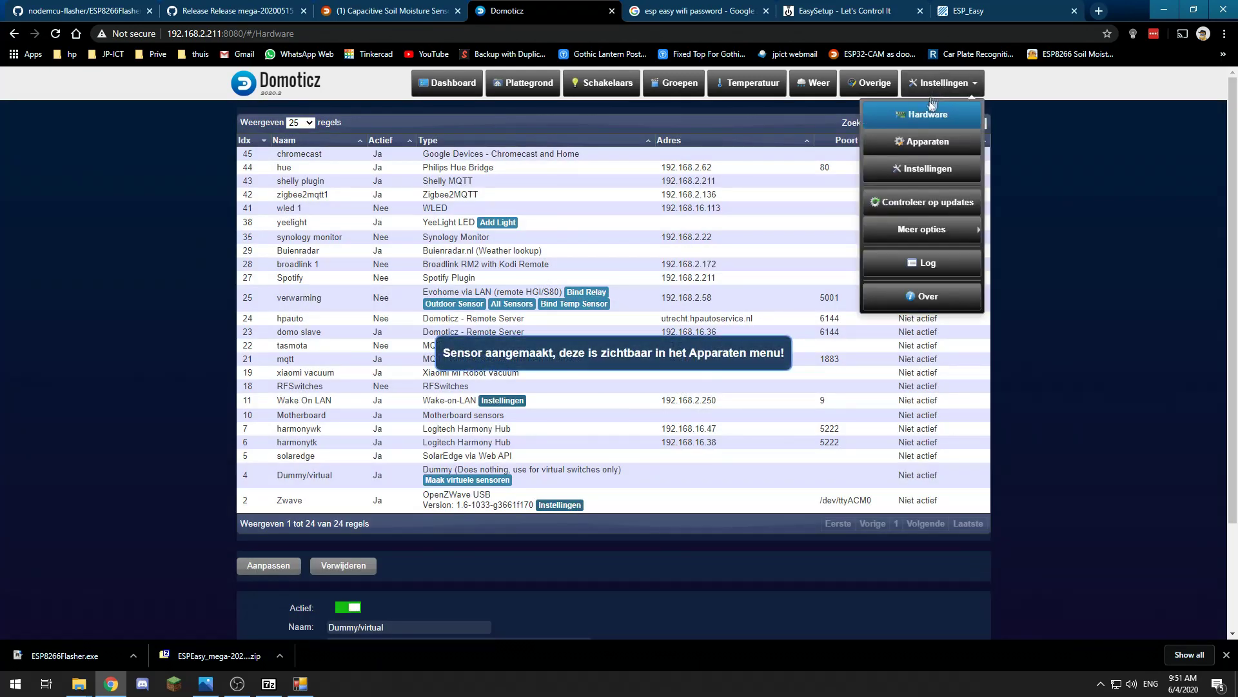
click(933, 144)
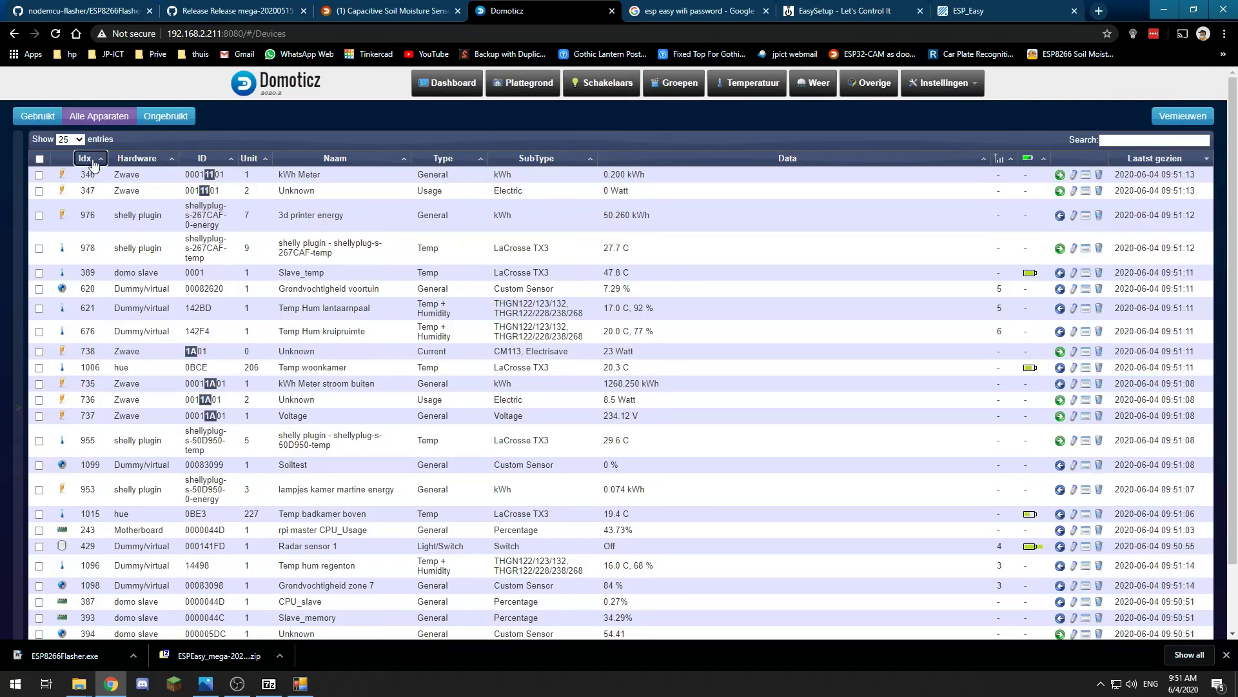
click(90, 160)
click(94, 161)
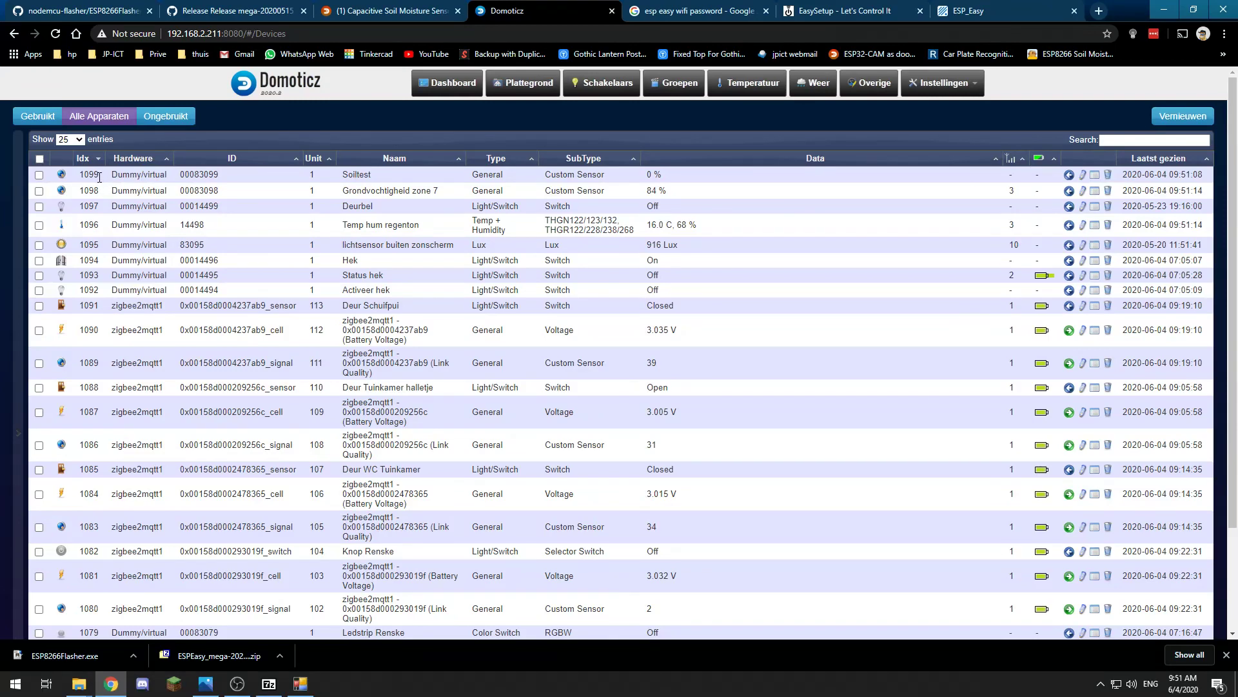
drag(99, 177, 82, 176)
click(970, 16)
Set the soil task's IDX to 1099 and submit
double_click(172, 423)
text(1099)
click(213, 440)
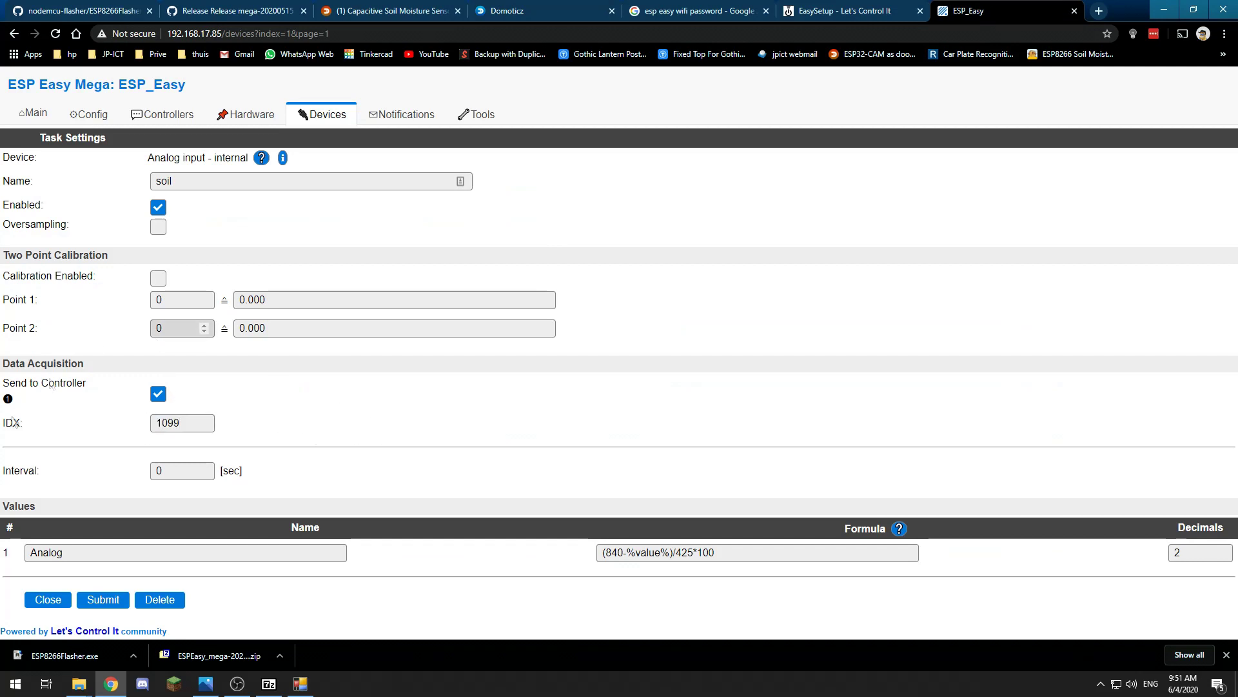
click(104, 600)
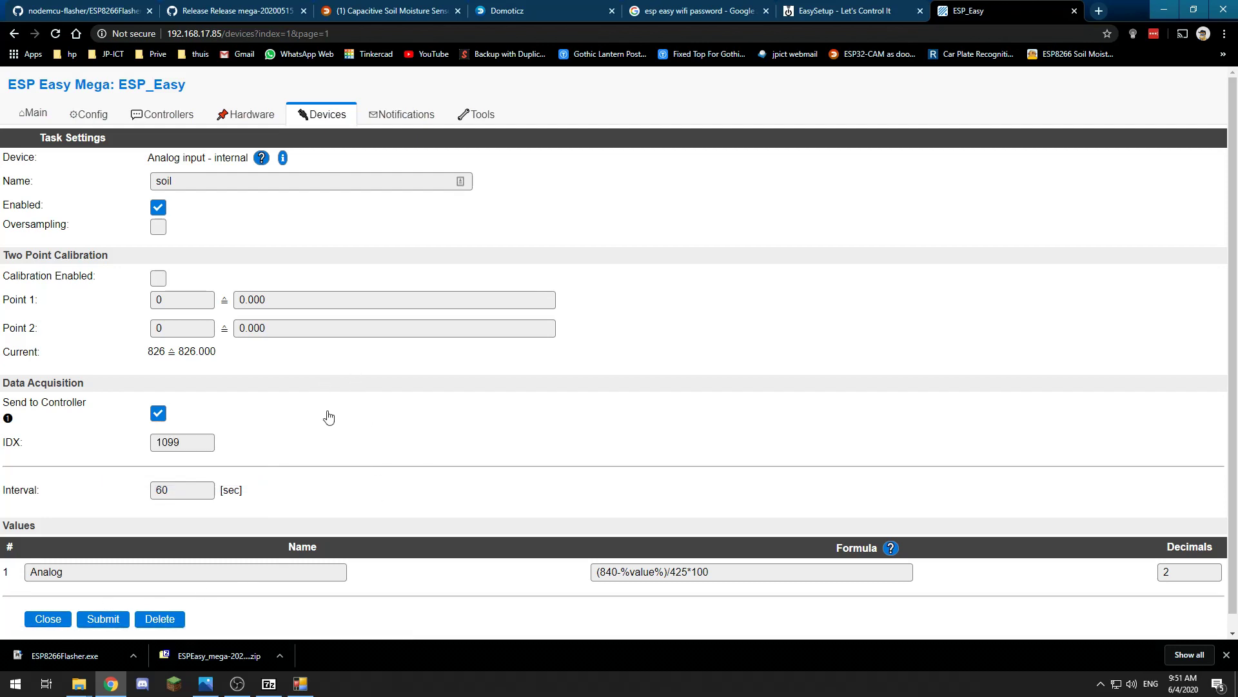
Change the task interval from 60 to 1 second, submit, and close the task
scroll(329, 418, down, 1)
double_click(171, 474)
text(1)
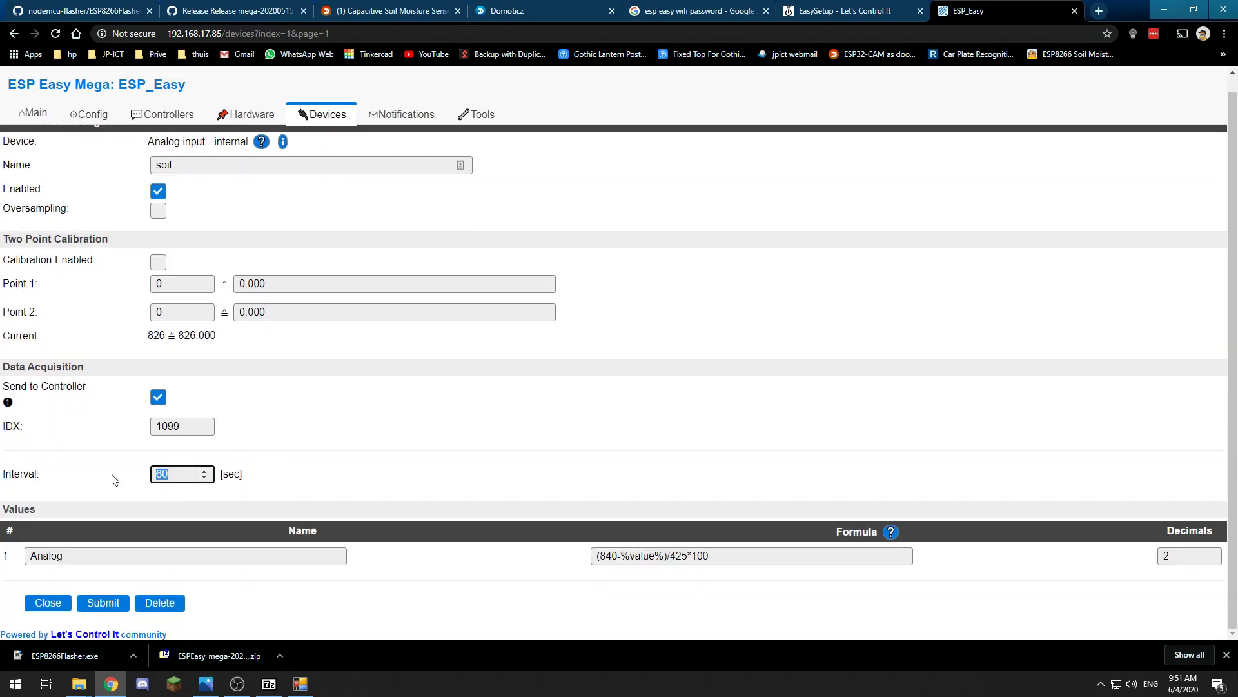
click(113, 599)
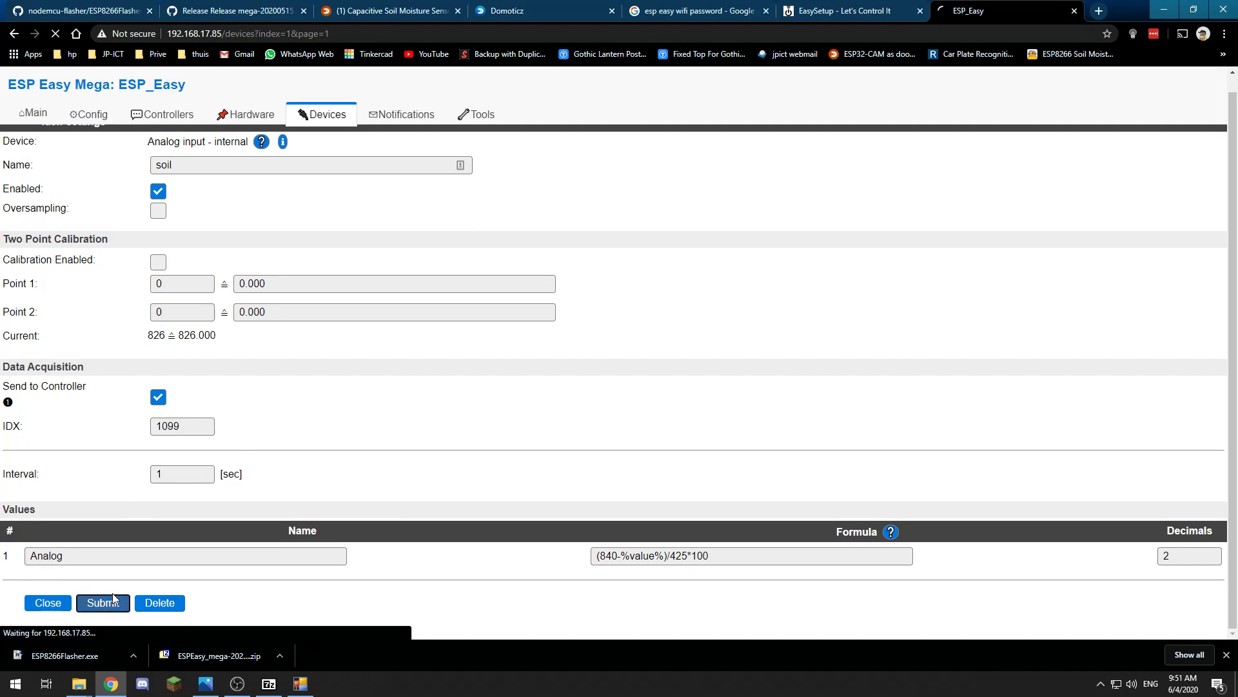
click(46, 619)
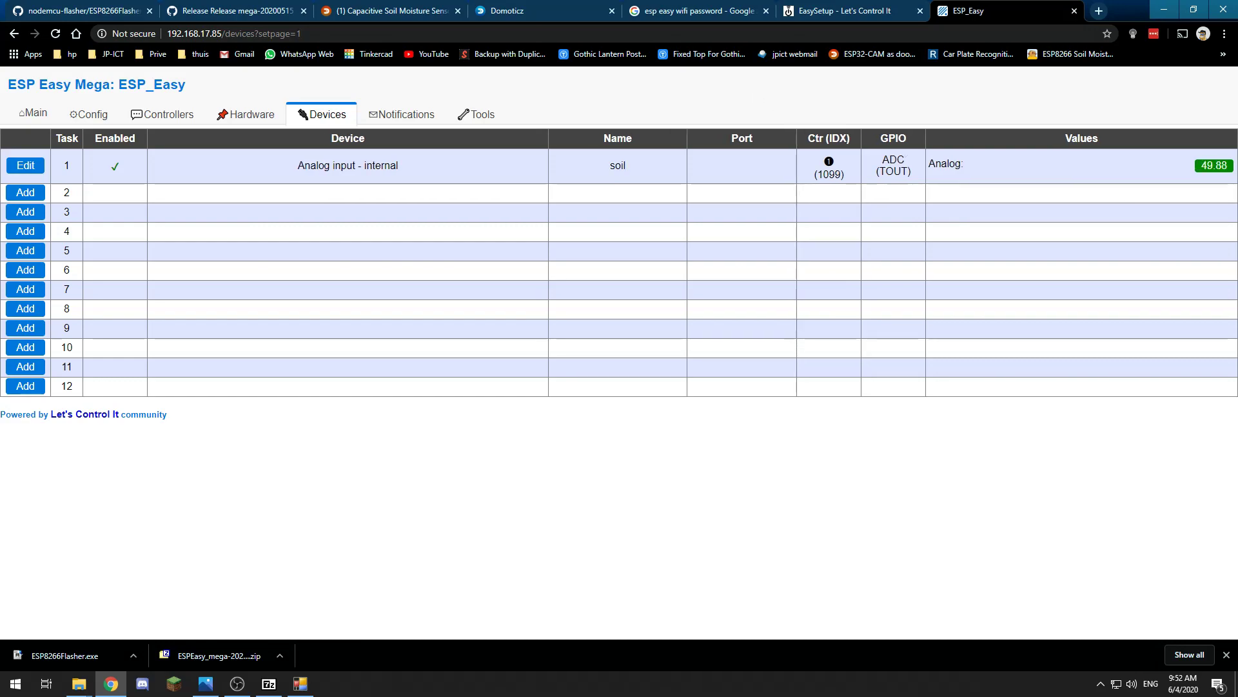
Check that the Soiltest tile on Domoticz's Overige page shows 6.12 %
click(498, 8)
click(871, 84)
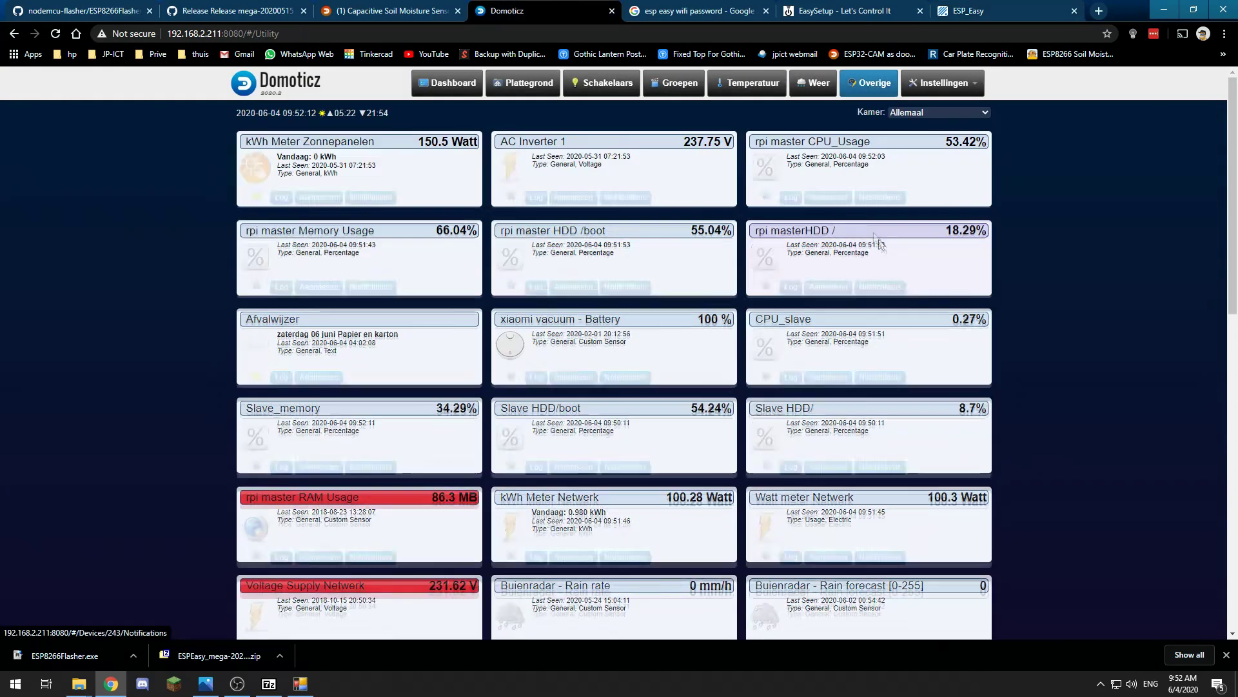
scroll(989, 421, down, 10)
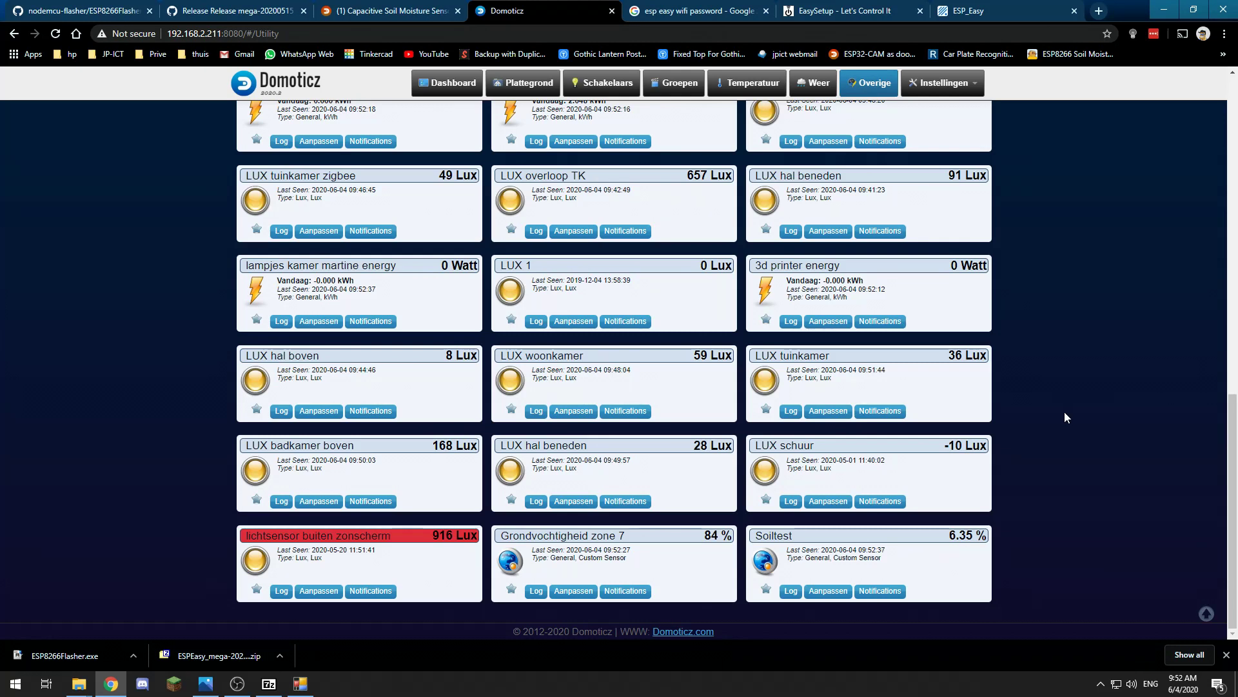
click(205, 688)
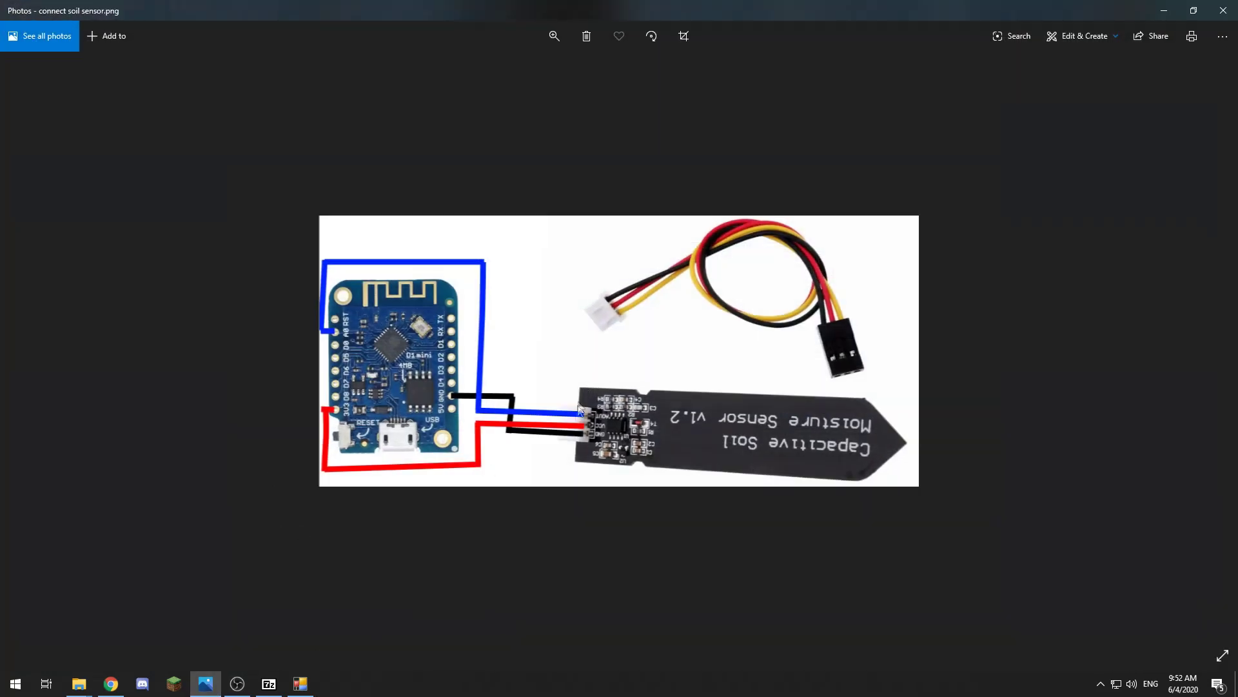